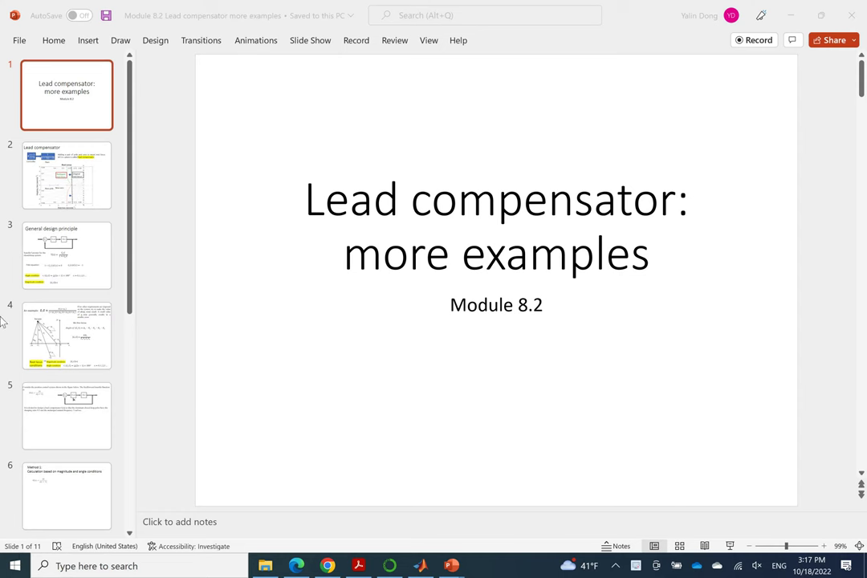
Review slides 2 and 4, ending on slide 3, 'General design principle'
left_click(66, 179)
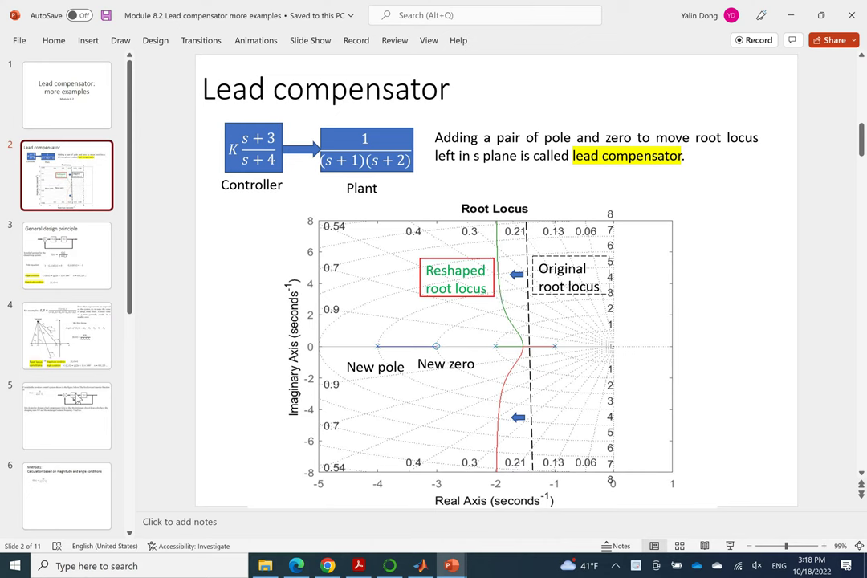
left_click(71, 328)
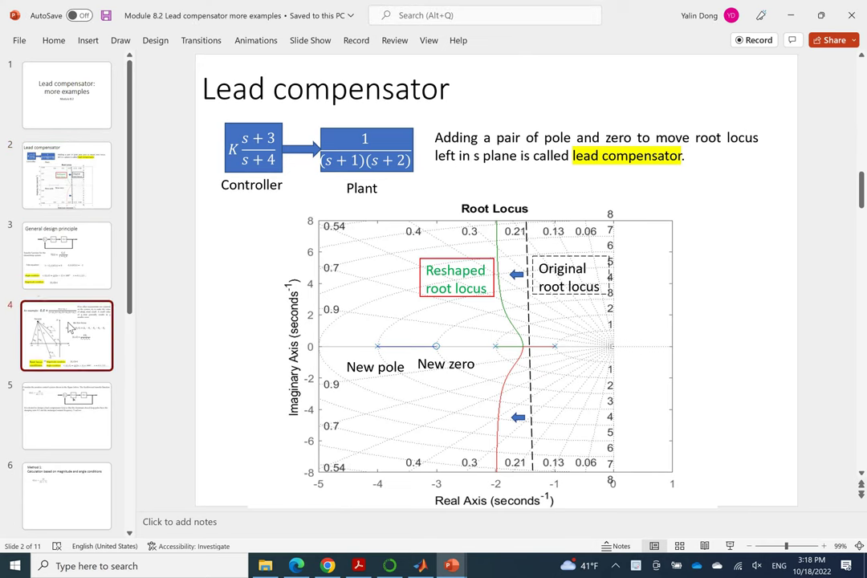
left_click(68, 275)
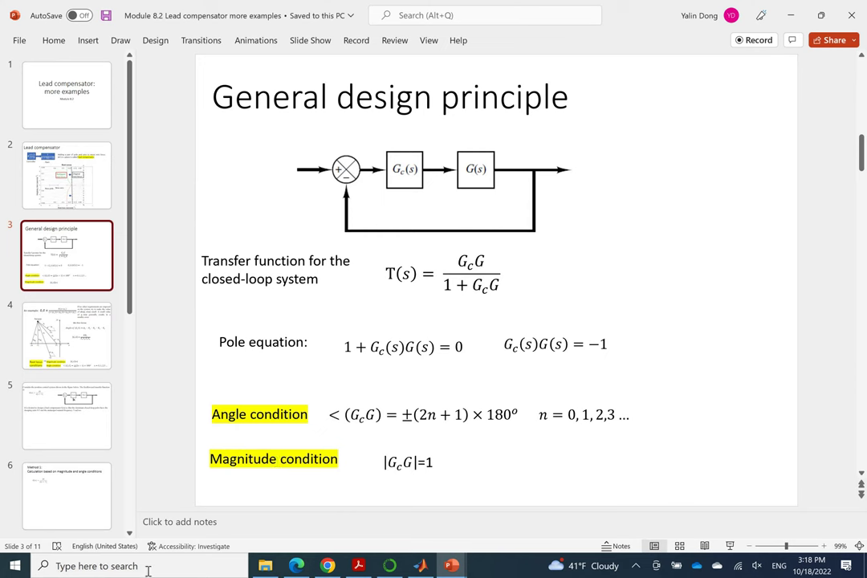
On slide 5, write K(s+z)/(s+p) in red ink under Gc(s)
left_click(69, 429)
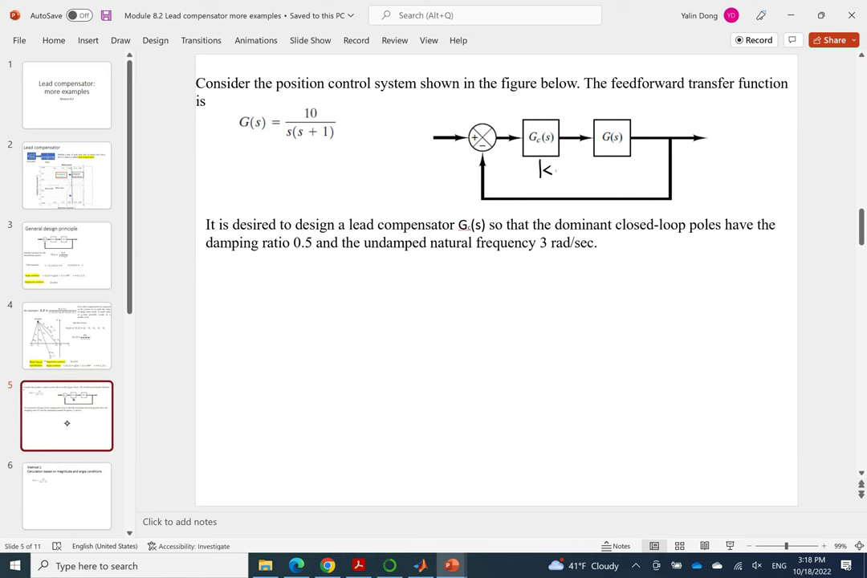
left_click_drag(554, 170, 599, 170)
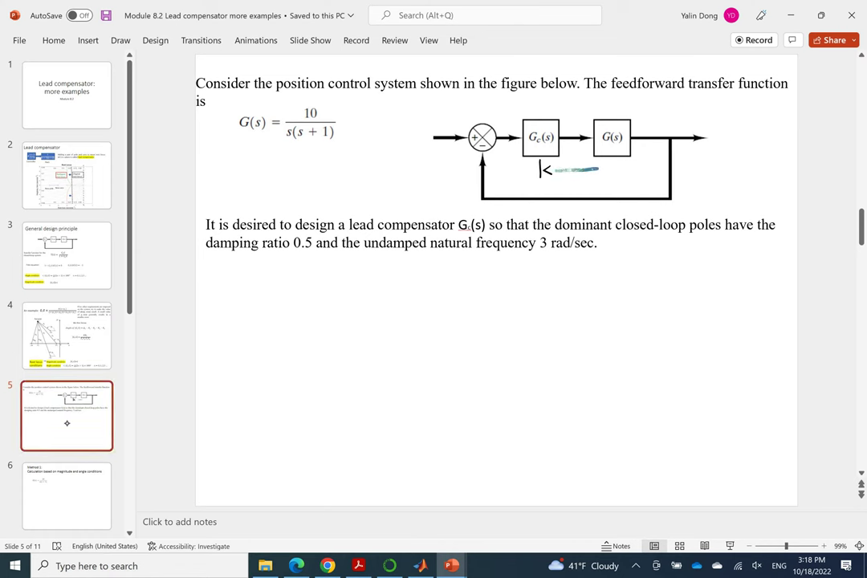
left_click(119, 41)
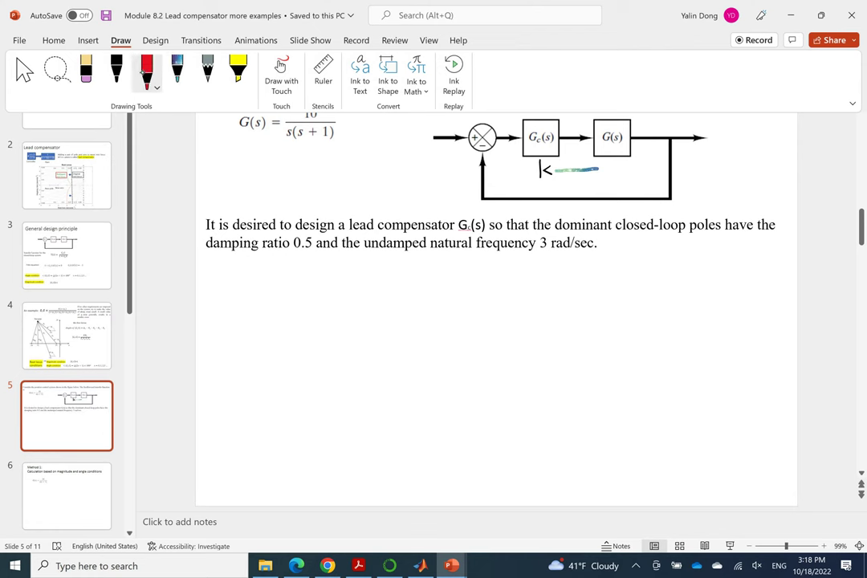
left_click(146, 72)
mouse_move(556, 170)
left_mouse_down()
mouse_move(607, 169)
mouse_move(568, 157)
mouse_move(606, 168)
mouse_move(598, 163)
mouse_move(569, 179)
mouse_move(565, 190)
mouse_move(592, 189)
left_mouse_up()
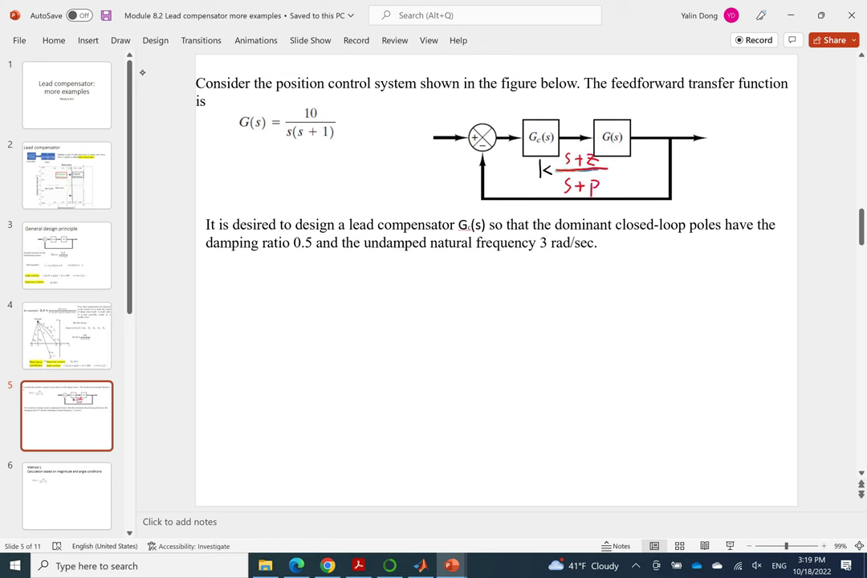
Underline damping ratio 0.5 and natural frequency 3 rad/sec, and draw the real axis
left_click_drag(213, 256, 318, 255)
left_click_drag(377, 253, 577, 252)
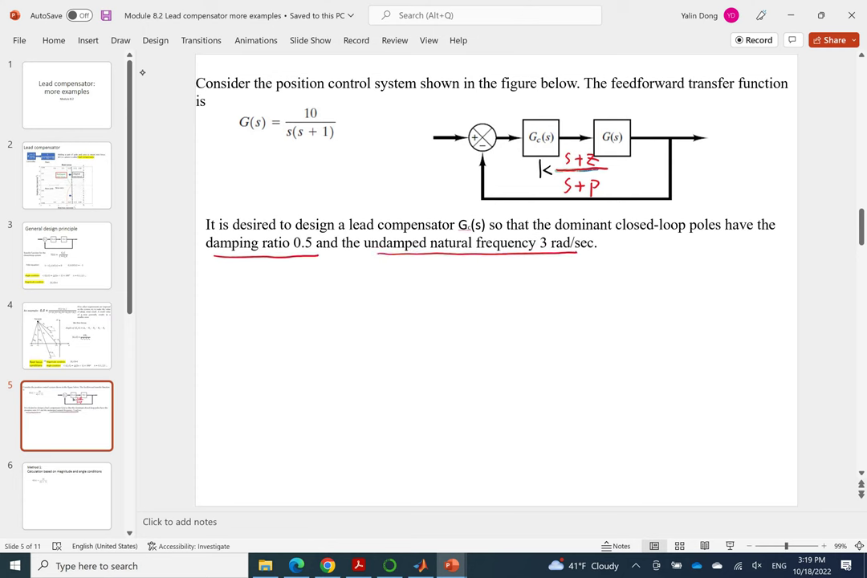
mouse_move(235, 377)
left_mouse_down()
mouse_move(562, 366)
mouse_move(550, 373)
left_mouse_up()
Draw the vertical imaginary axis with an arrowhead
left_click_drag(393, 271, 398, 470)
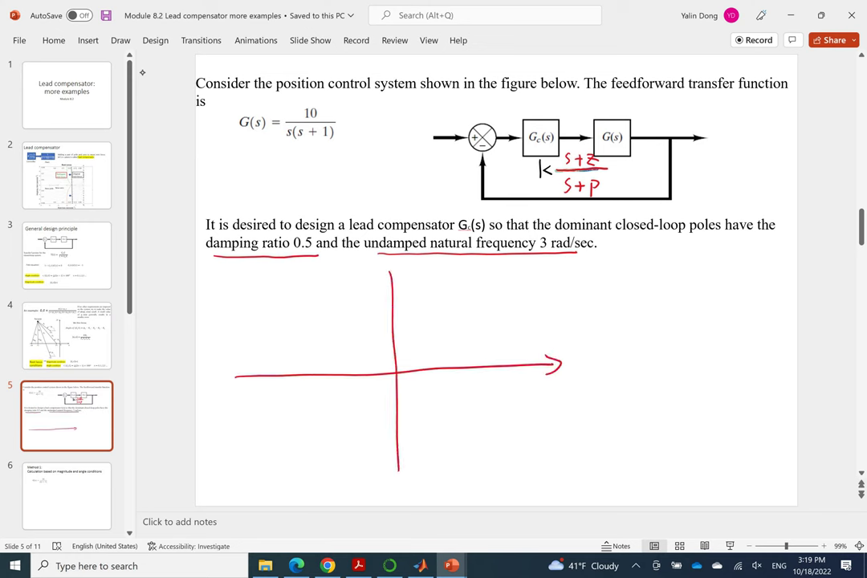
left_click_drag(374, 283, 392, 268)
left_click_drag(397, 268, 407, 273)
In black ink, mark poles at the origin and left of it, labelled 0 and 1
left_click(120, 40)
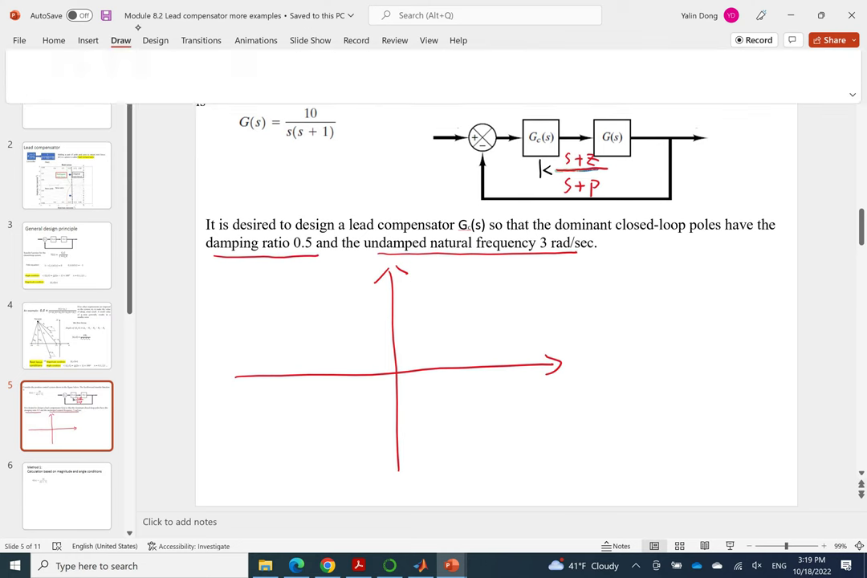
left_click(118, 71)
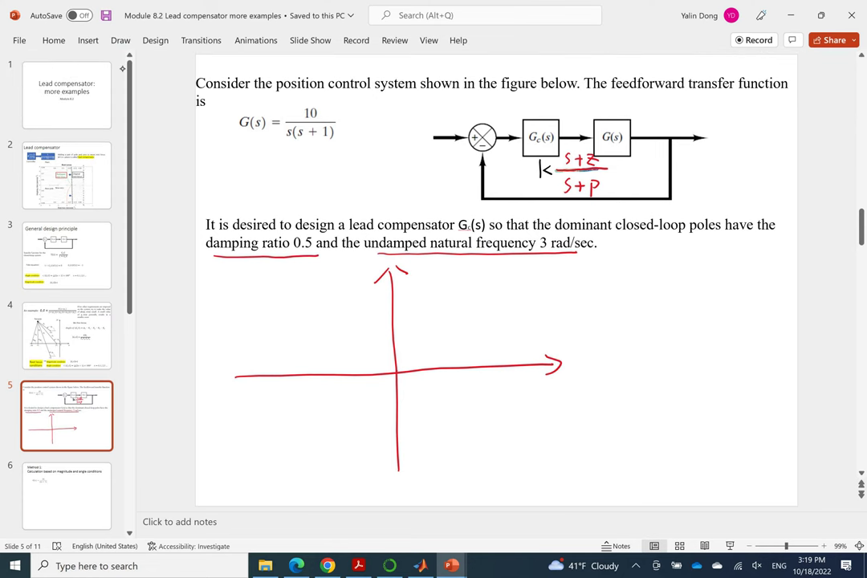
left_click_drag(393, 367, 402, 377)
left_click_drag(401, 367, 392, 378)
left_click_drag(310, 371, 319, 381)
left_click_drag(320, 371, 310, 380)
mouse_move(412, 382)
left_mouse_down()
mouse_move(406, 395)
mouse_move(412, 383)
left_mouse_up()
mouse_move(313, 391)
left_mouse_down()
mouse_move(313, 401)
mouse_move(327, 375)
mouse_move(396, 375)
mouse_move(355, 360)
mouse_move(360, 286)
mouse_move(360, 318)
left_mouse_up()
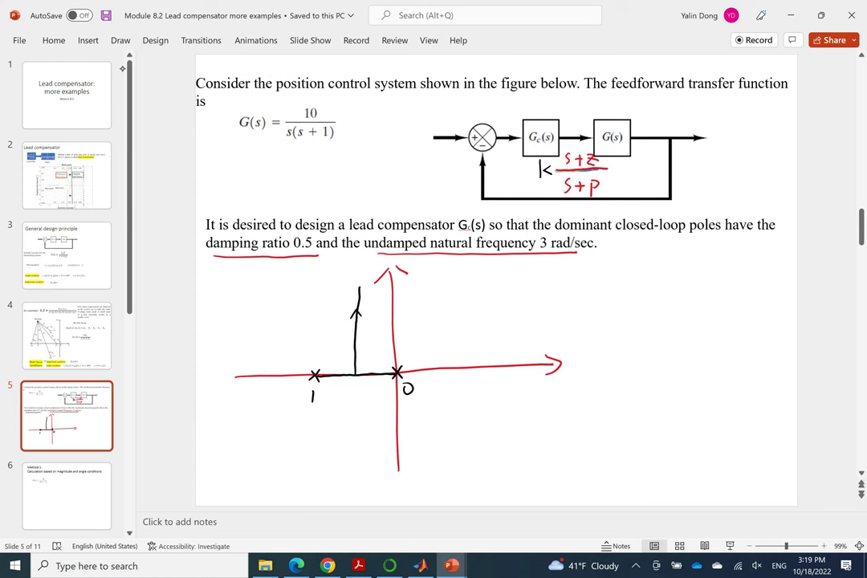
Draw the vertical locus branch and mark the desired pole joined to the origin
left_click_drag(356, 376, 356, 439)
left_click_drag(349, 416, 362, 415)
mouse_move(310, 310)
left_mouse_down()
mouse_move(318, 317)
mouse_move(309, 318)
mouse_move(397, 373)
left_mouse_up()
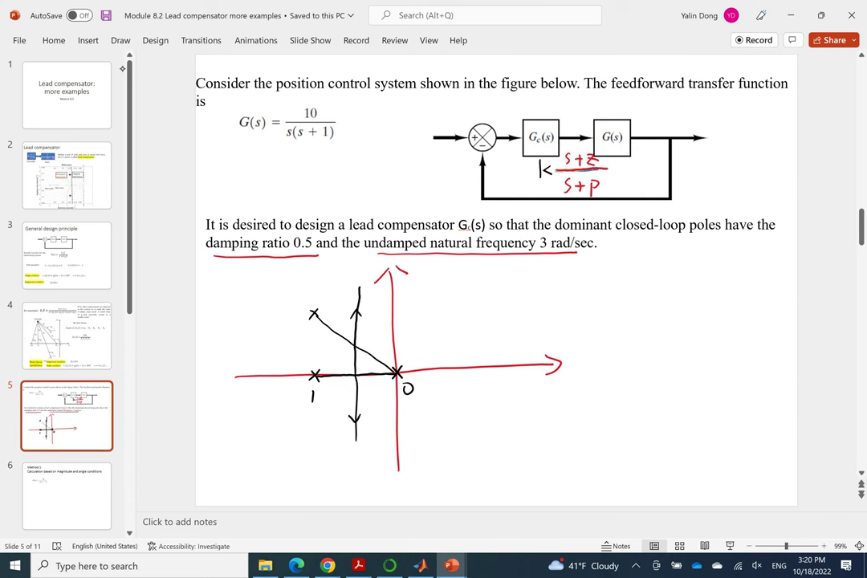
Label the pole s, write ωn = 3, mark angle β and write cosβ = 0.5
left_click_drag(304, 291, 297, 302)
mouse_move(361, 331)
left_mouse_down()
mouse_move(383, 343)
mouse_move(398, 329)
left_mouse_up()
mouse_move(385, 337)
left_mouse_down()
mouse_move(407, 338)
mouse_move(375, 373)
mouse_move(361, 367)
left_mouse_up()
mouse_move(440, 346)
left_mouse_down()
mouse_move(464, 351)
mouse_move(472, 335)
mouse_move(493, 335)
left_mouse_up()
left_click(473, 352)
mouse_move(481, 342)
left_mouse_down()
mouse_move(510, 330)
mouse_move(506, 343)
mouse_move(535, 330)
left_mouse_up()
mouse_move(524, 338)
left_mouse_down()
mouse_move(546, 326)
mouse_move(557, 332)
left_mouse_up()
left_click(552, 330)
left_click_drag(561, 318, 573, 316)
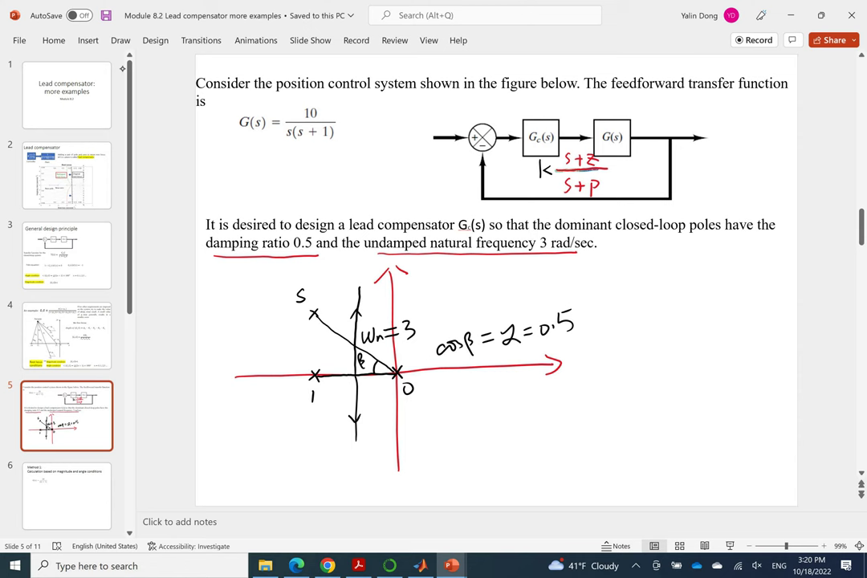
Write the desired pole s = −1.5 + (√3/2)·3 and circle it
mouse_move(449, 280)
left_mouse_down()
mouse_move(441, 295)
mouse_move(474, 282)
mouse_move(475, 291)
left_mouse_up()
mouse_move(483, 286)
left_mouse_down()
mouse_move(522, 280)
mouse_move(542, 291)
mouse_move(575, 267)
mouse_move(553, 287)
mouse_move(570, 276)
mouse_move(576, 281)
mouse_move(566, 286)
mouse_move(582, 286)
mouse_move(569, 304)
mouse_move(575, 311)
mouse_move(599, 294)
left_mouse_up()
left_click(592, 291)
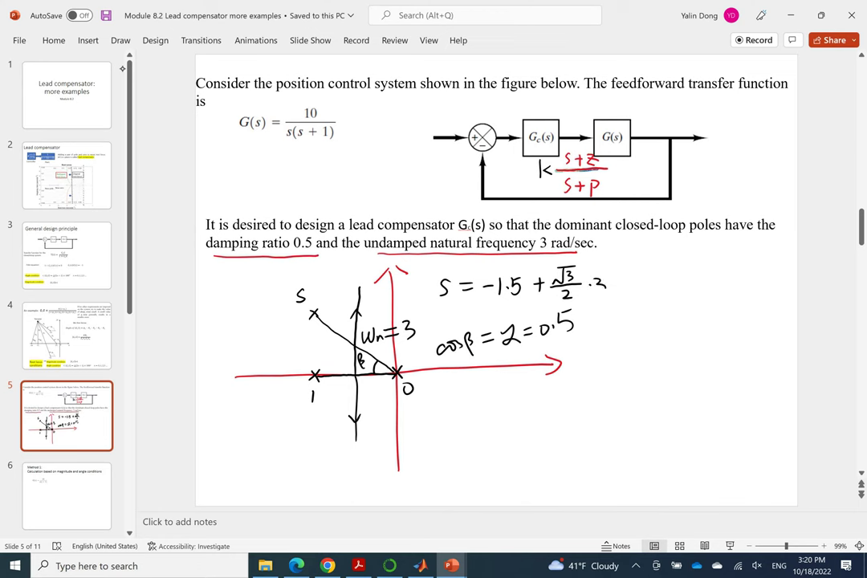
mouse_move(440, 299)
left_mouse_down()
mouse_move(494, 306)
mouse_move(639, 280)
mouse_move(466, 258)
mouse_move(432, 295)
mouse_move(322, 306)
left_mouse_up()
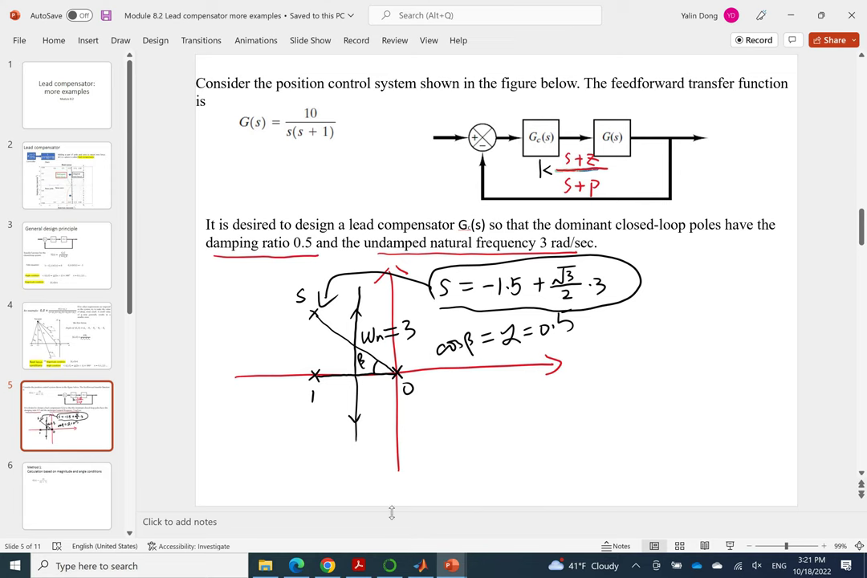
In the MATLAB script, define s = tf('s') and plant G = 10/(s*(s+1))
left_click(419, 566)
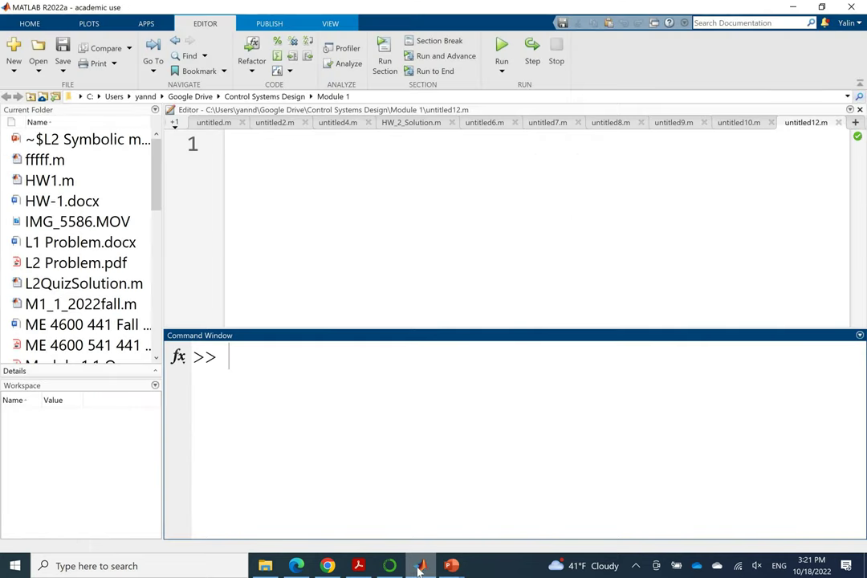
left_click(267, 166)
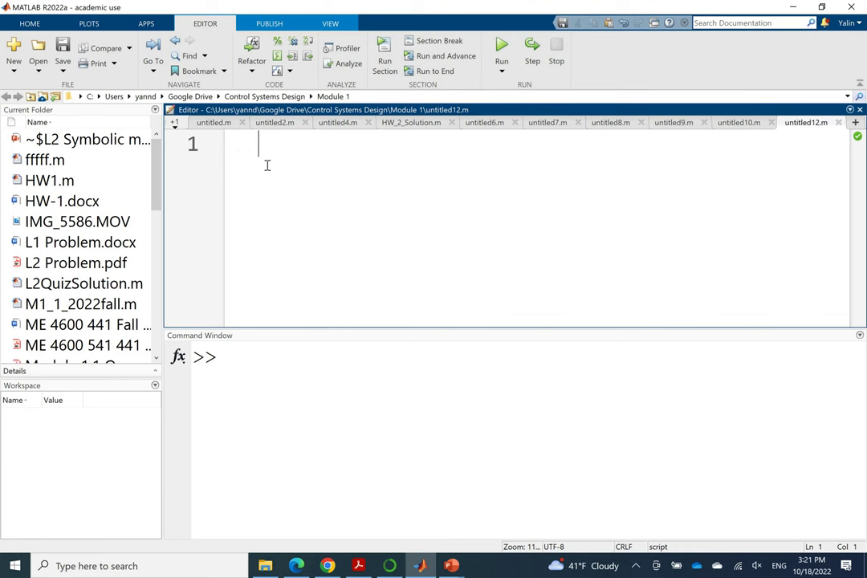
type("s = ")
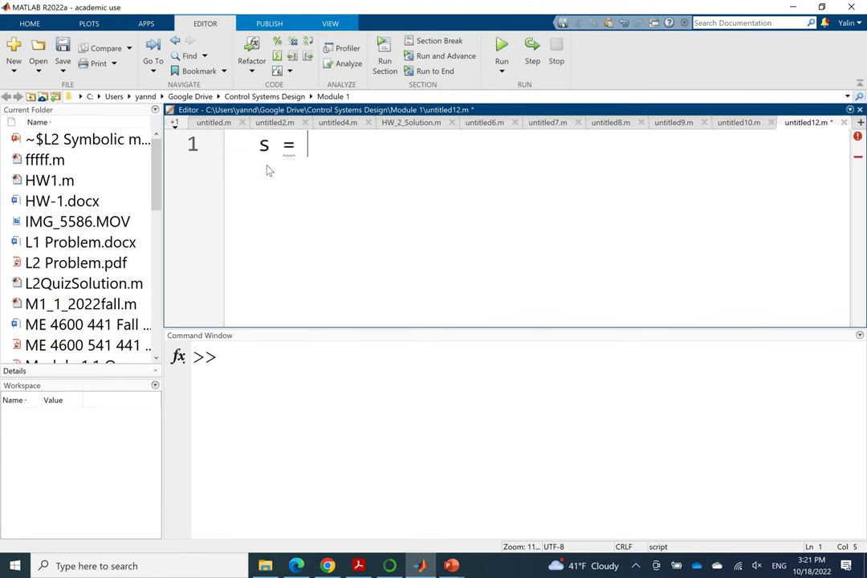
type("tf('s'")
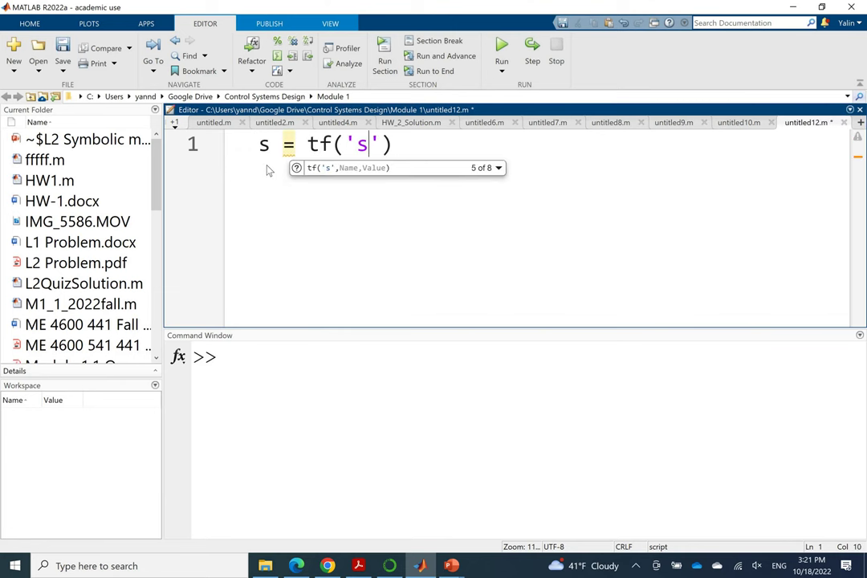
type(")")
key("Return")
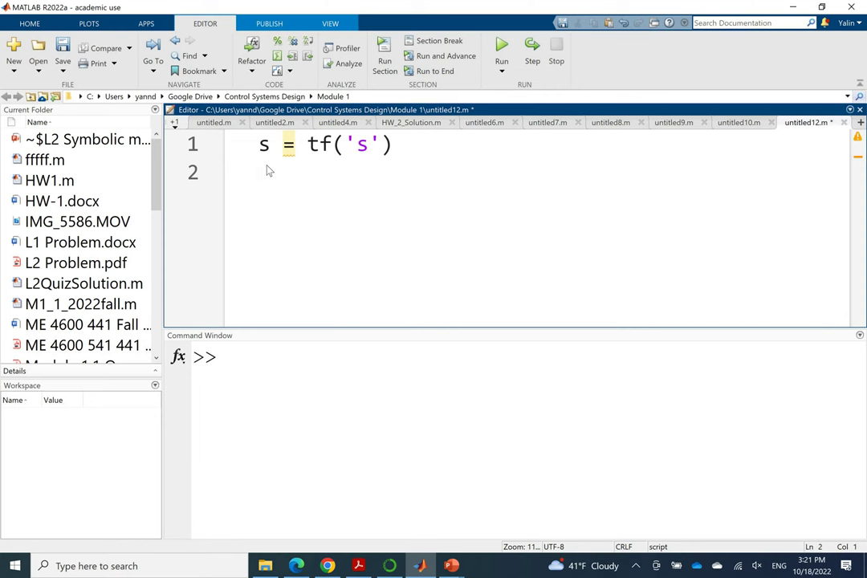
type("G = 10/(")
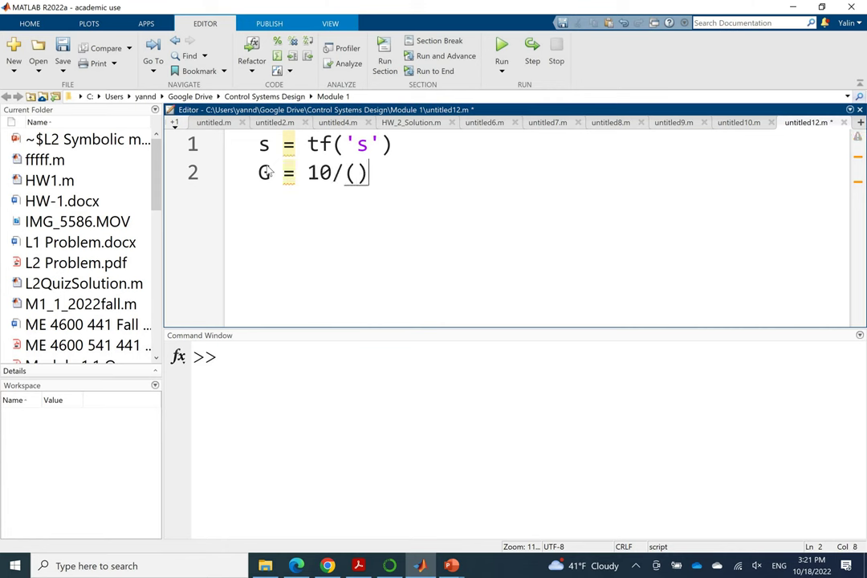
type("s*(s")
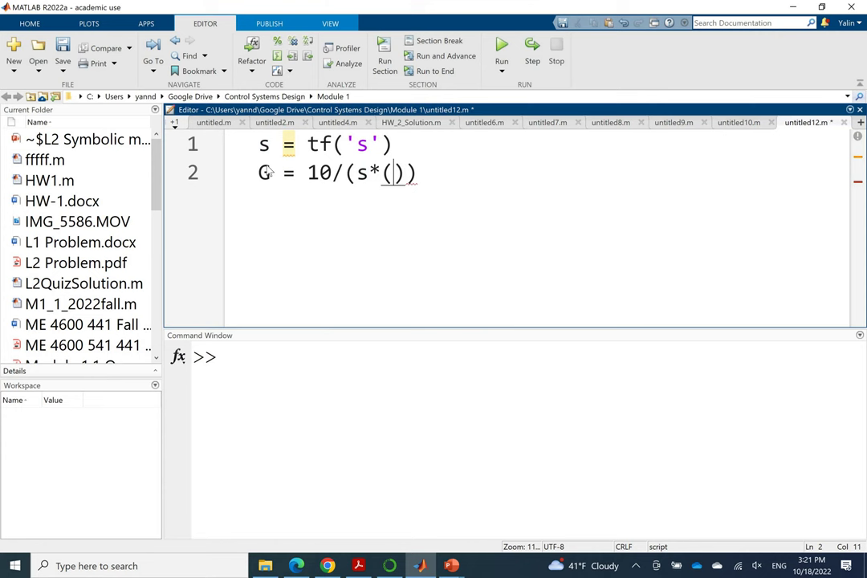
type("+1))")
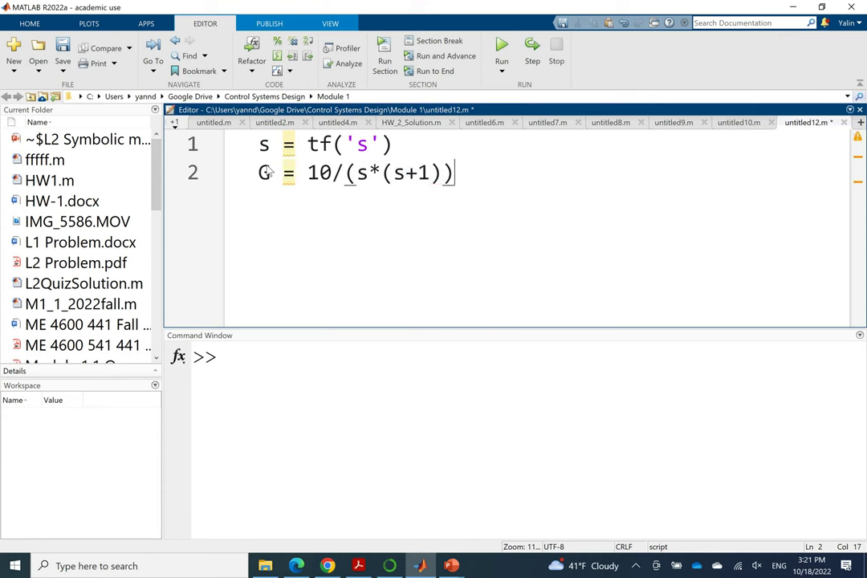
Add a third line calling sisotool(G)
key("Return")
type("sisotool")
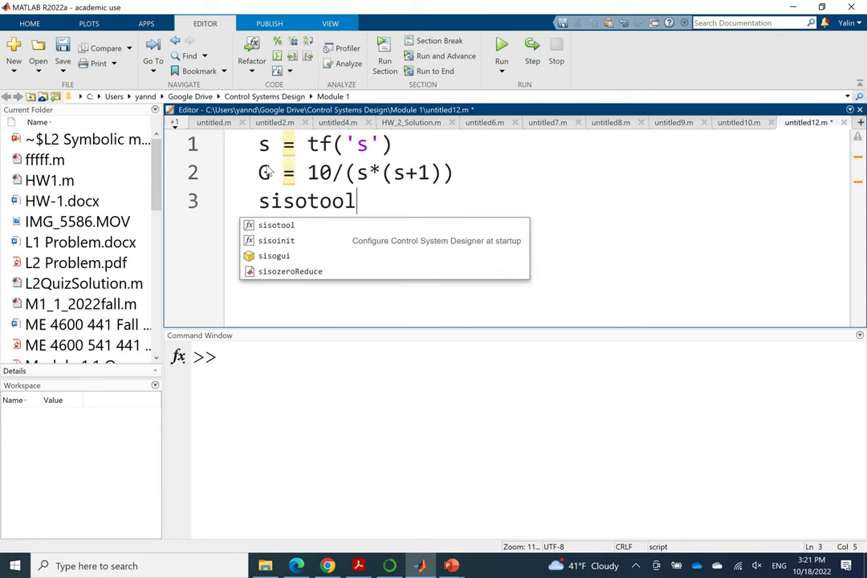
key("Tab")
type("(G")
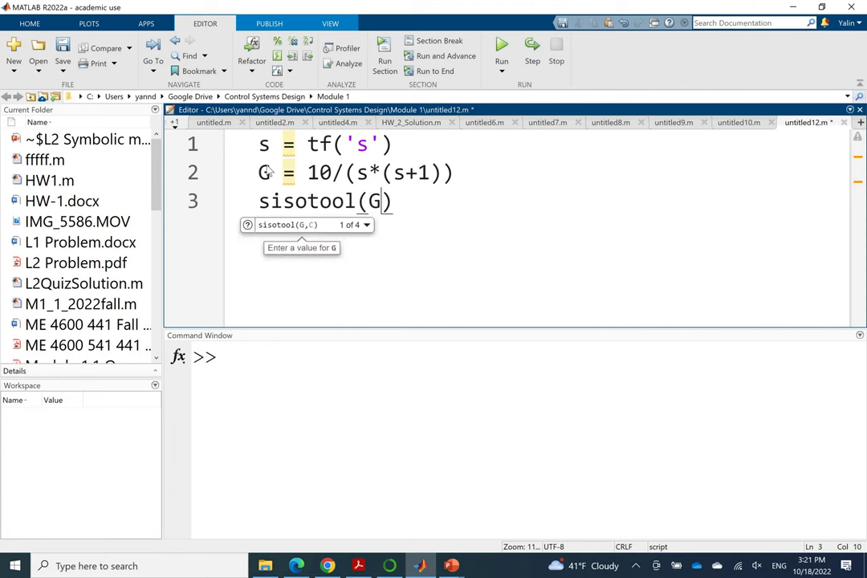
type(")")
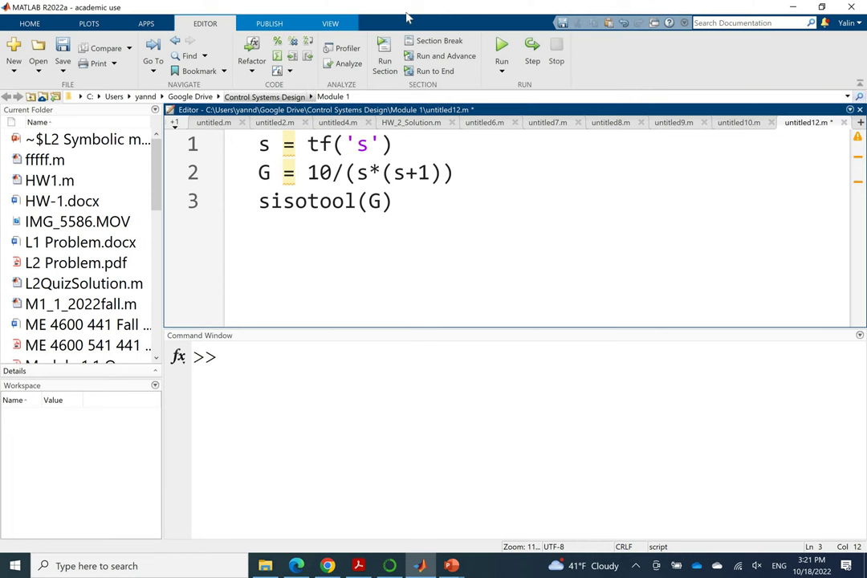
Run the script to launch Control System Designer for G and move its window into view
left_click(502, 50)
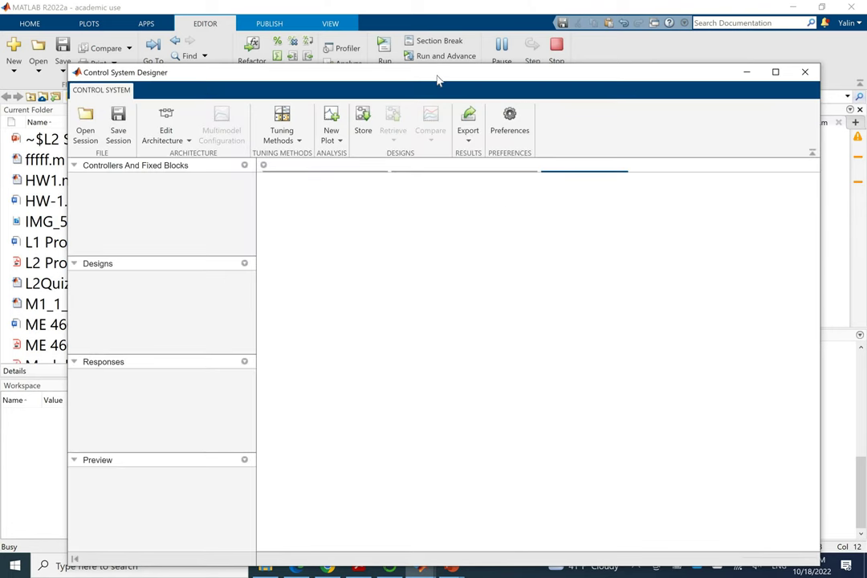
left_click_drag(437, 80, 424, 46)
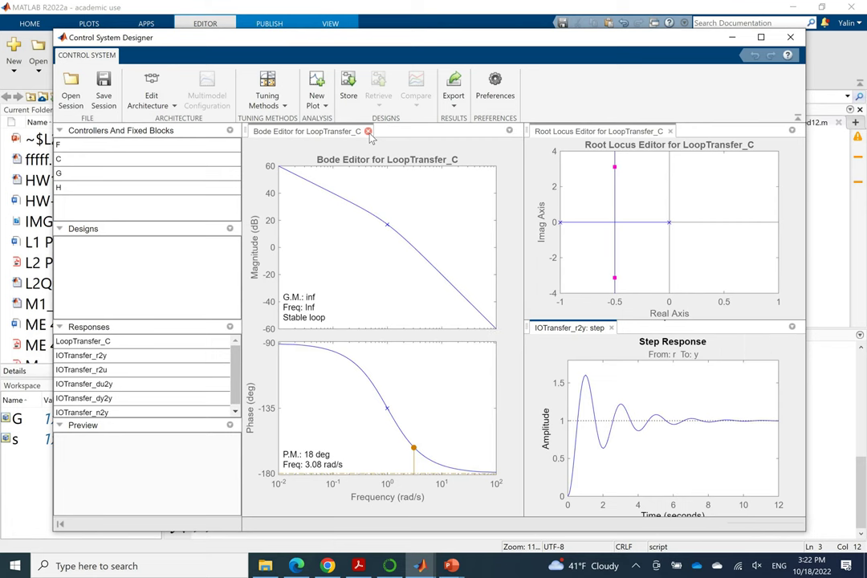
Close the Bode editor and drag the closed-loop poles to set C's gain to 0.28744
left_click(369, 132)
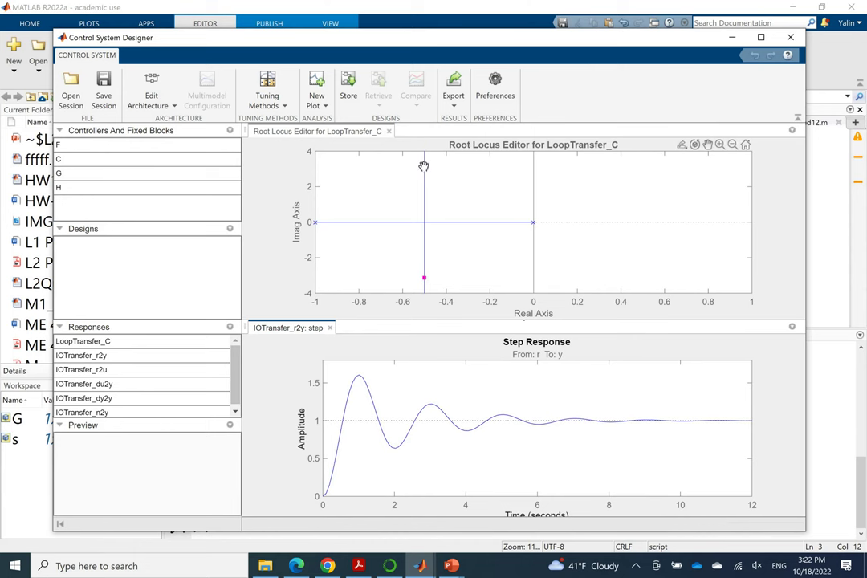
left_click_drag(424, 166, 423, 183)
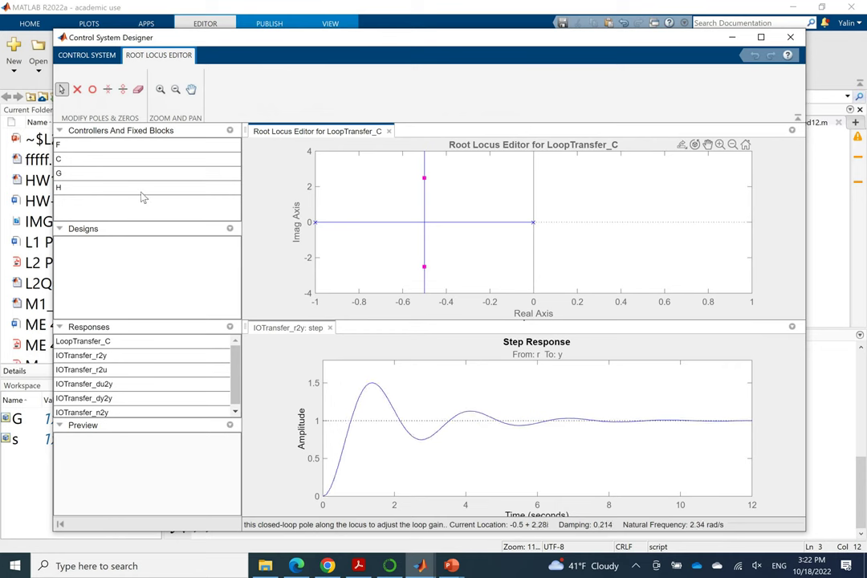
left_click(103, 165)
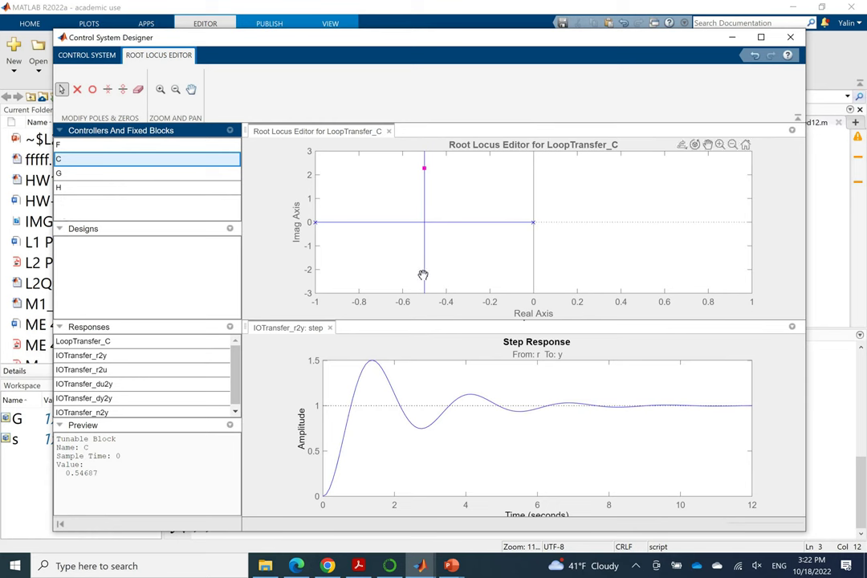
left_click_drag(424, 275, 423, 253)
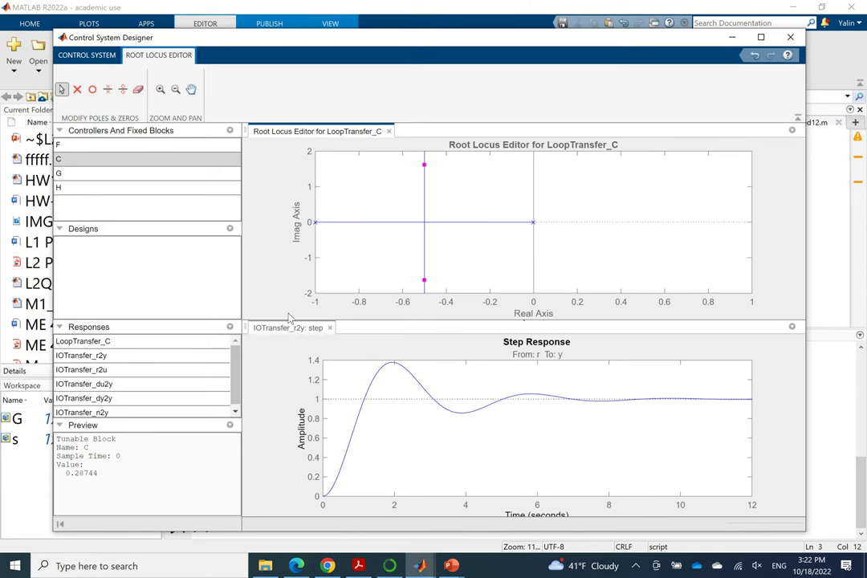
Dock the r-to-y step response as a tab beside the Root Locus Editor, leaving root locus in front
left_click_drag(289, 324, 348, 265)
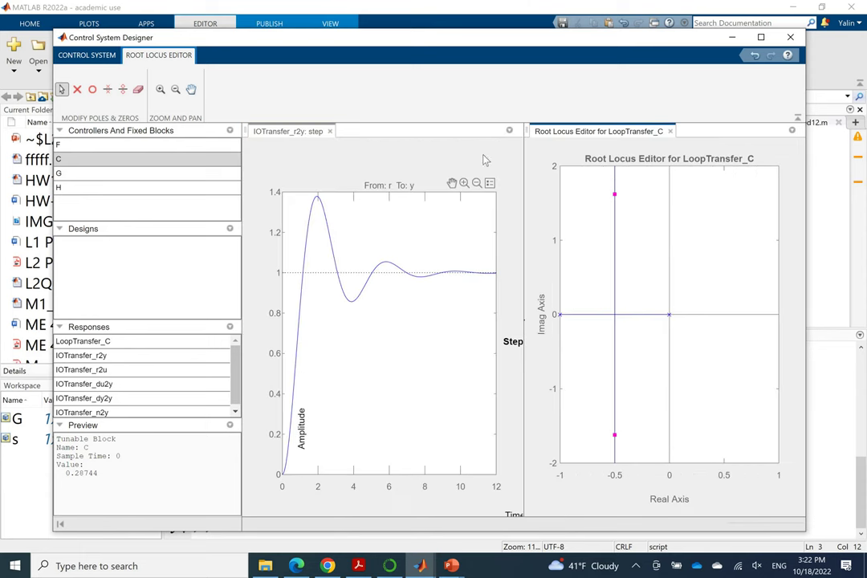
left_click_drag(552, 128, 448, 226)
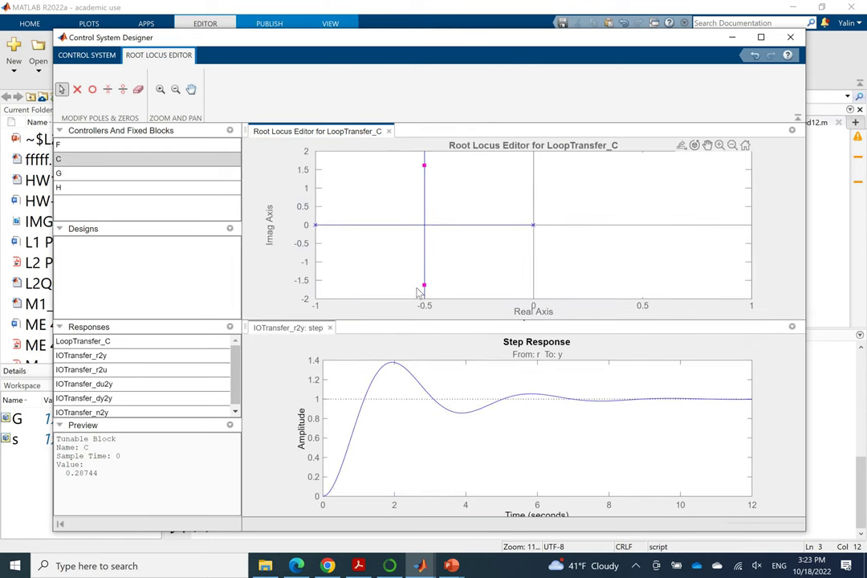
left_click_drag(288, 328, 519, 251)
left_click(326, 131)
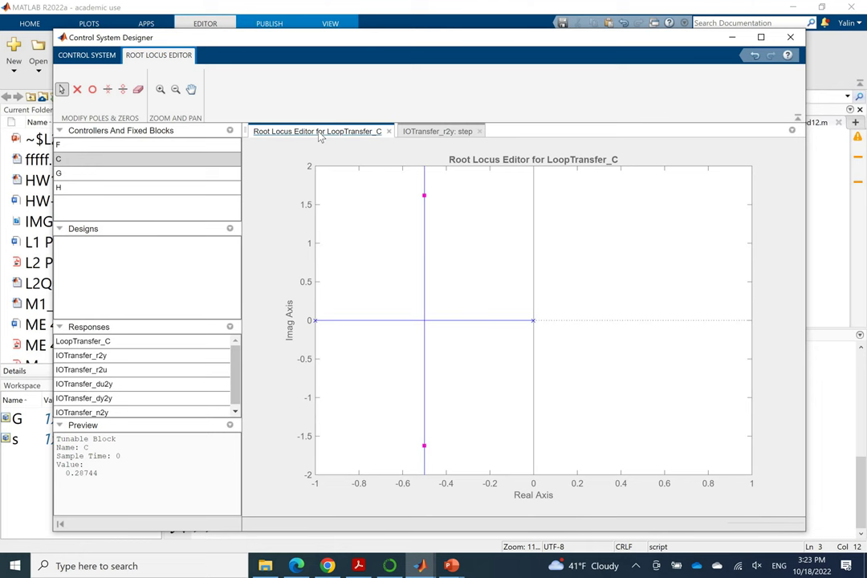
left_click(423, 135)
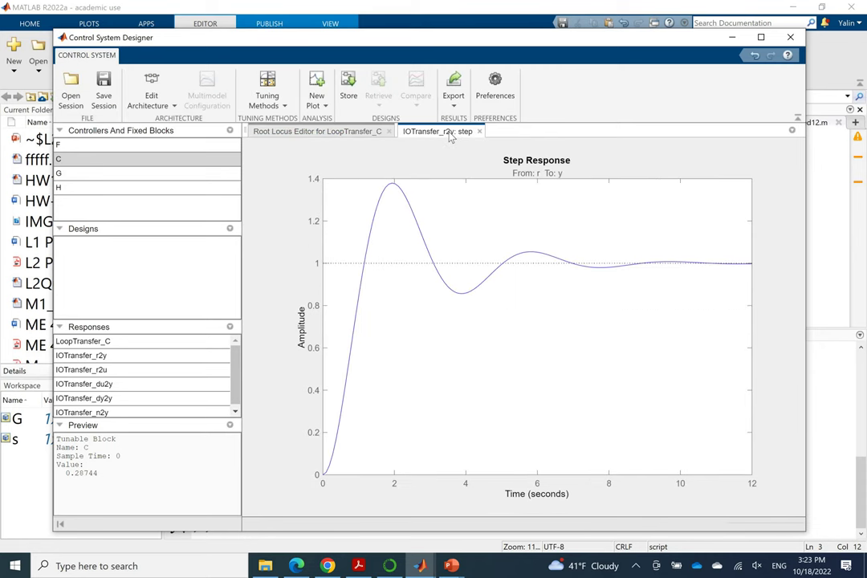
left_click(335, 133)
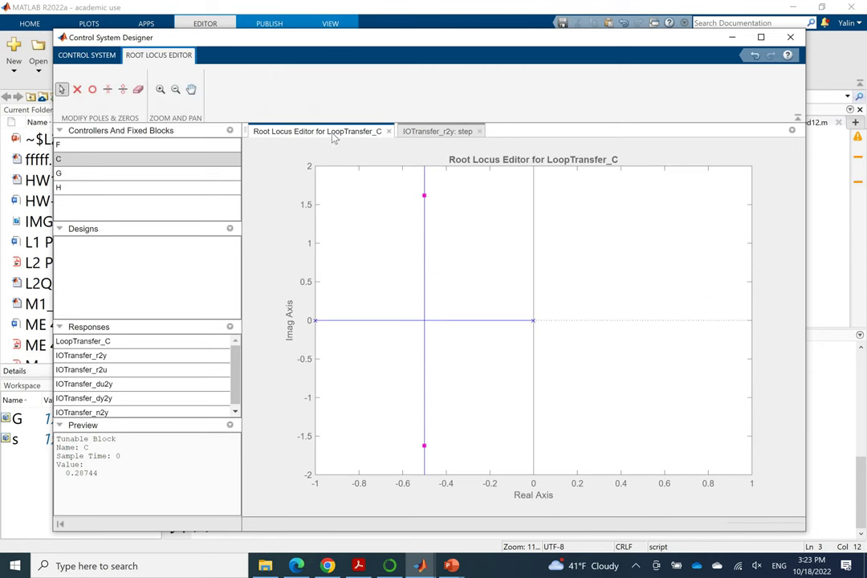
Add a damping ratio 0.5 design requirement to the root locus
right_click(385, 237)
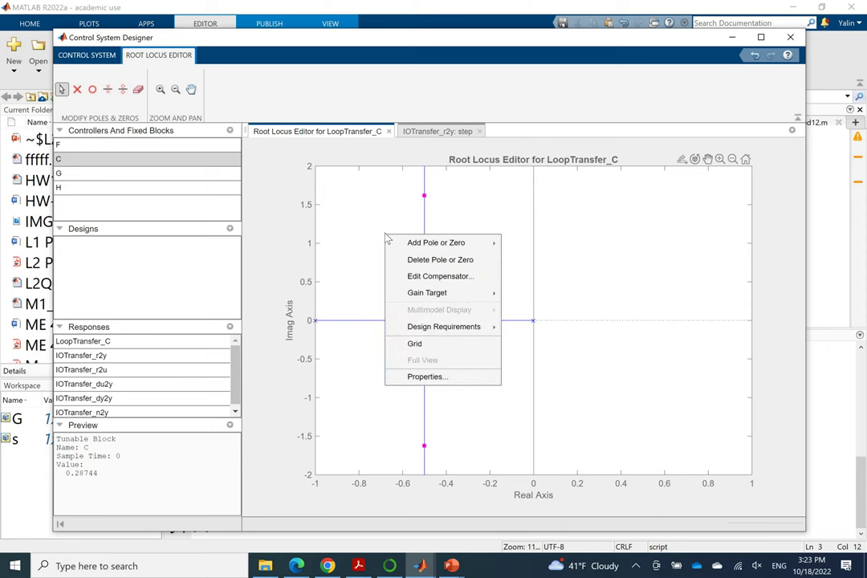
mouse_move(464, 329)
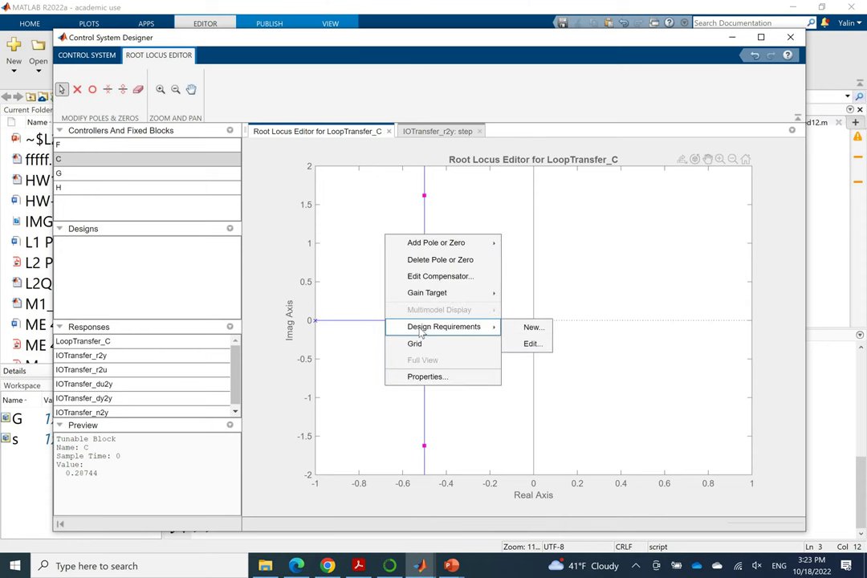
left_click(527, 331)
left_click(517, 277)
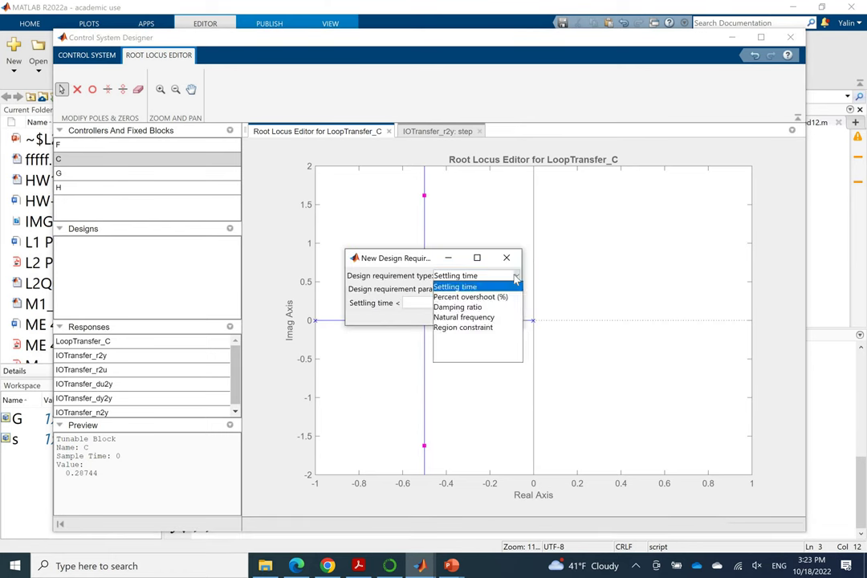
left_click(469, 307)
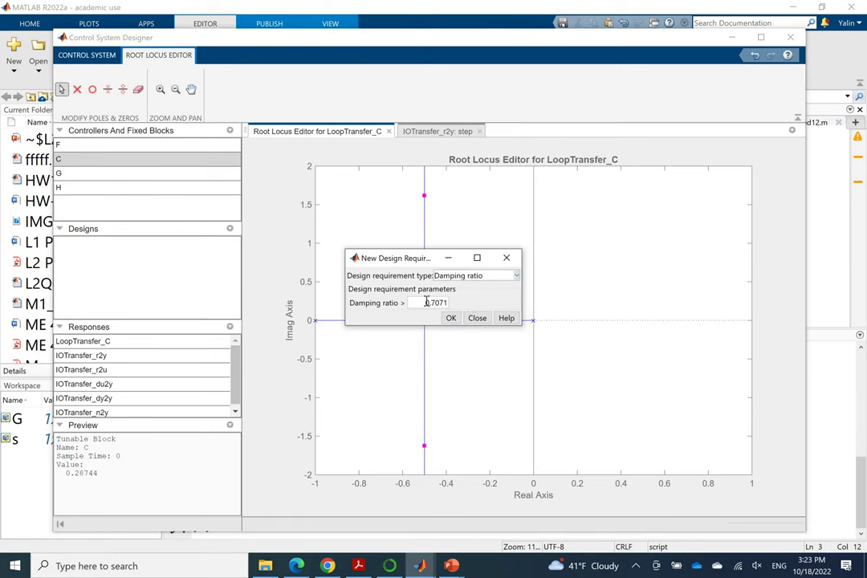
left_click_drag(428, 303, 453, 302)
type("0.5")
left_click(450, 319)
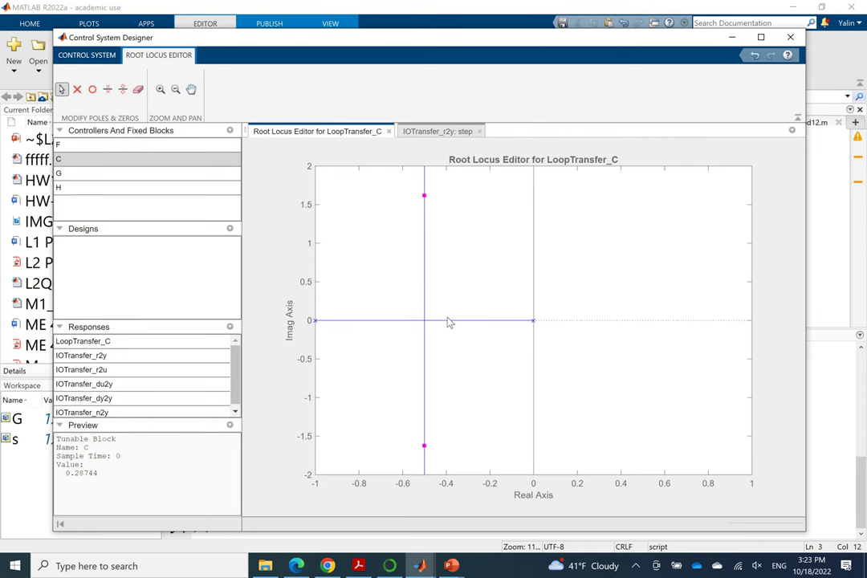
Add a natural frequency 3 rad/s design requirement to the root locus
right_click(387, 282)
mouse_move(450, 371)
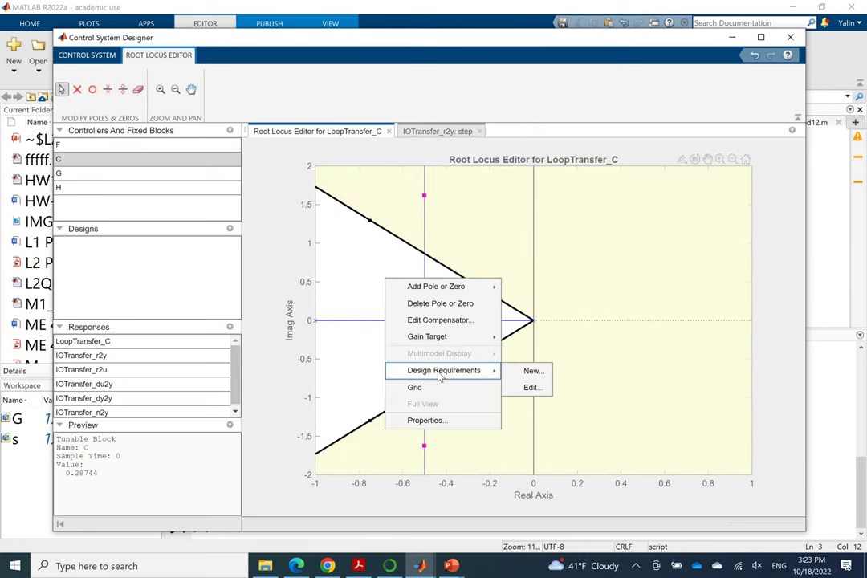
left_click(518, 372)
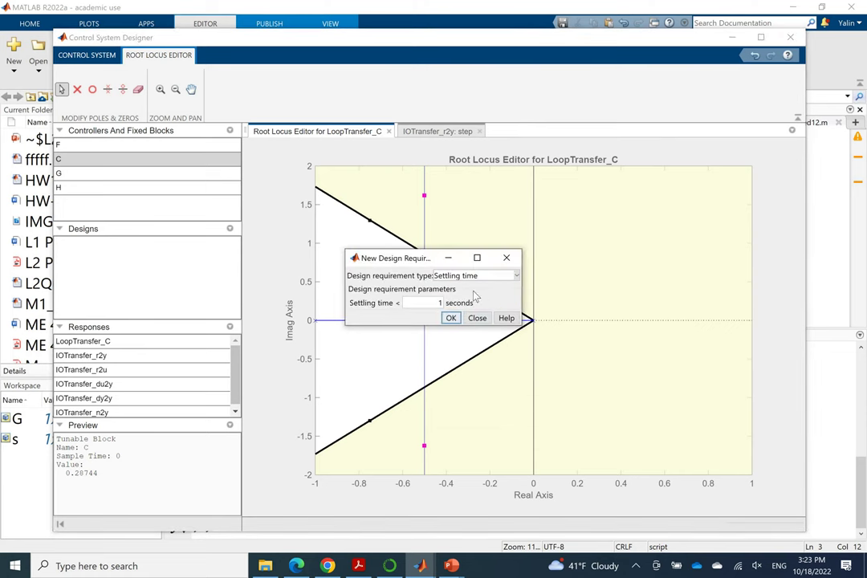
left_click(503, 276)
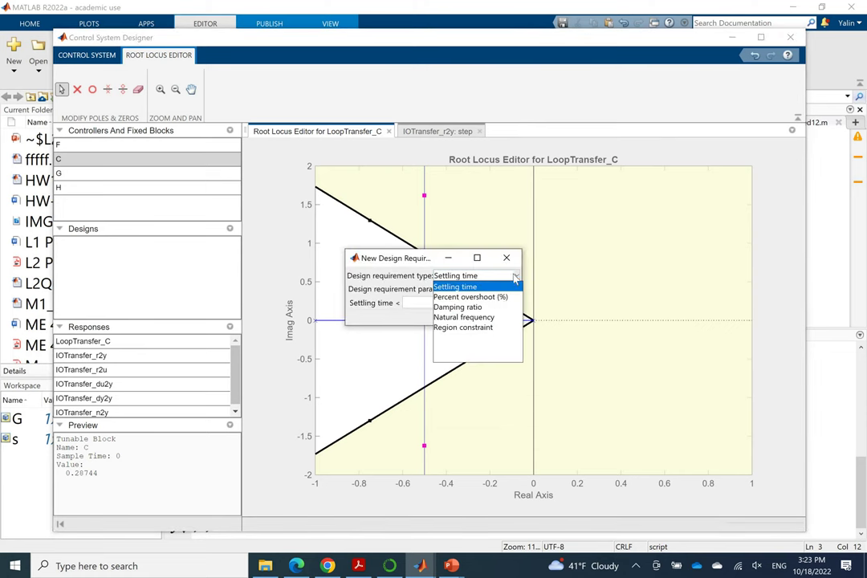
left_click(485, 318)
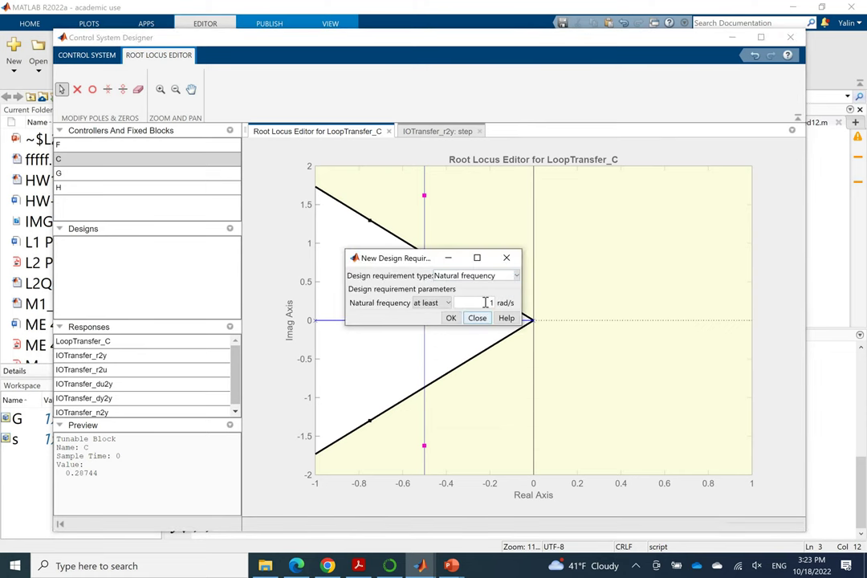
double_click(493, 303)
left_click(453, 318)
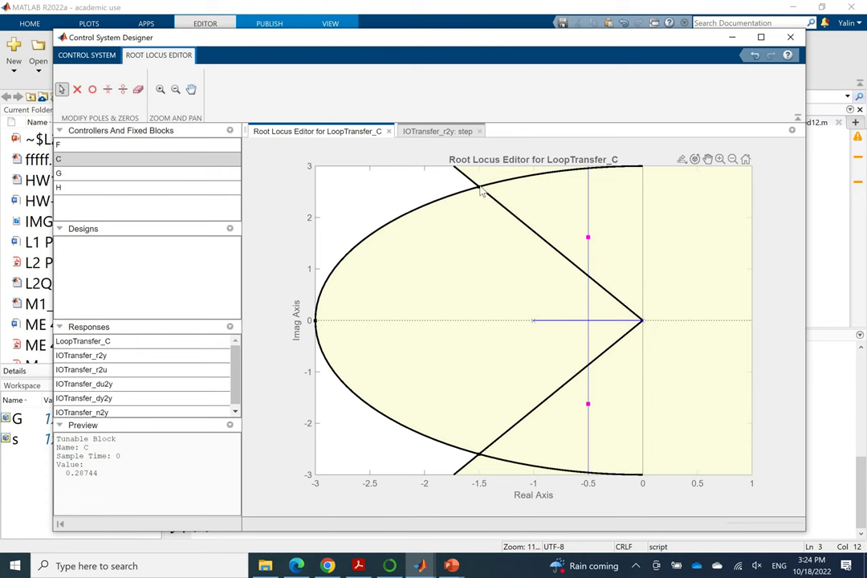
Pan the root locus view to shift the plot right and down
left_click(191, 89)
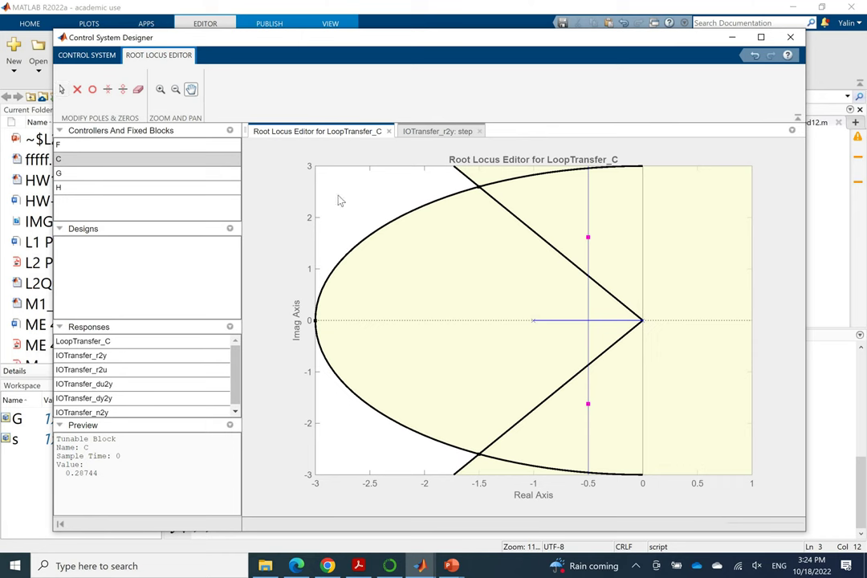
left_click_drag(410, 294, 515, 305)
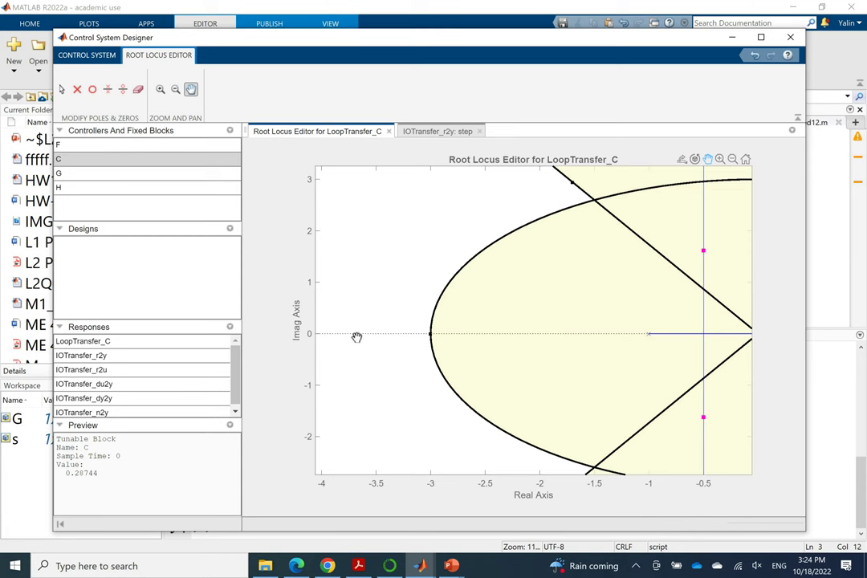
left_click(92, 89)
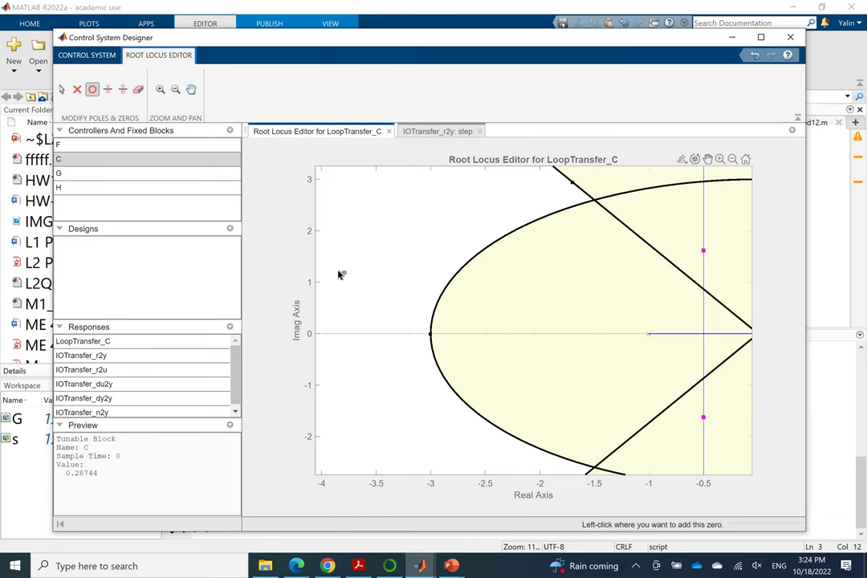
left_click(428, 135)
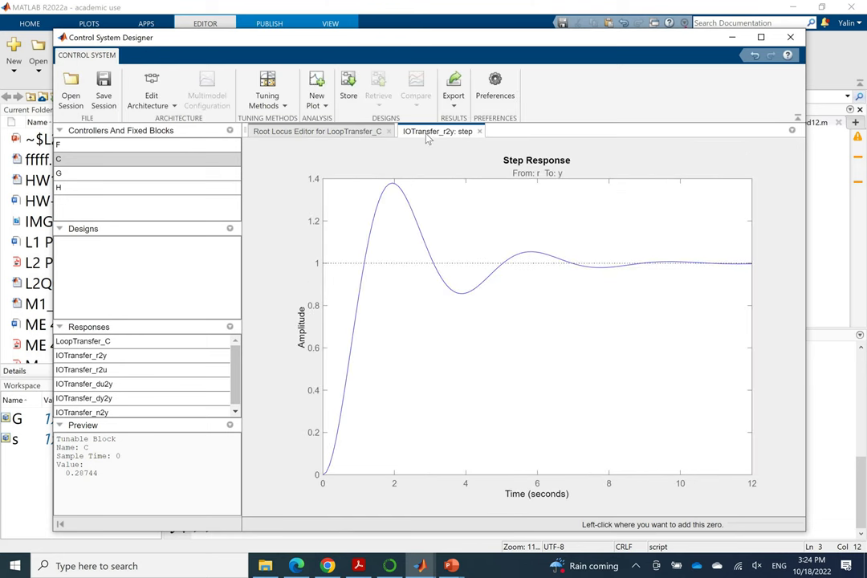
left_click(334, 134)
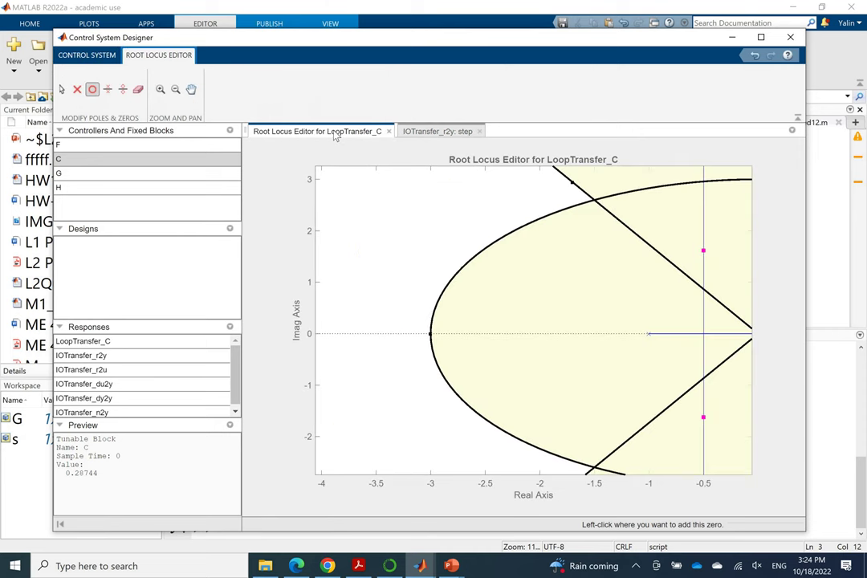
Drop a real zero on C near -3.48 and open C in the Compensator Editor
left_click(379, 334)
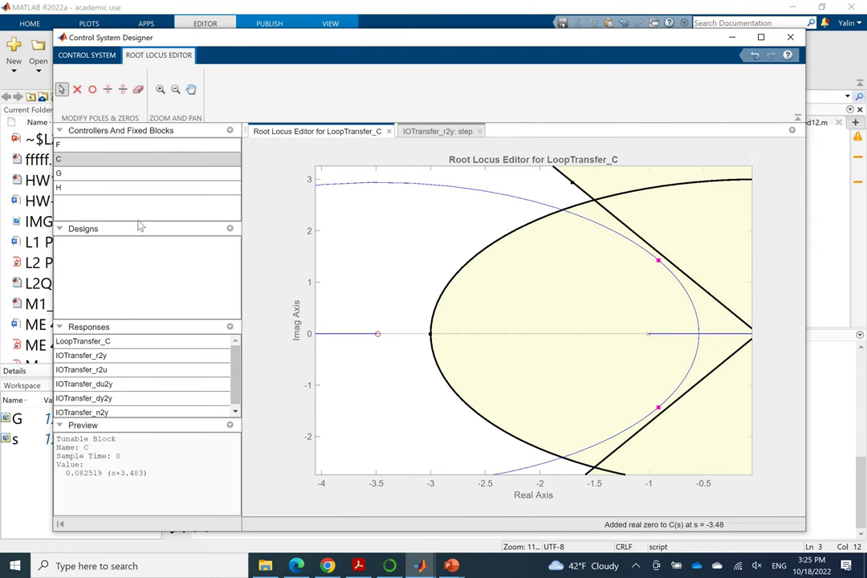
double_click(111, 167)
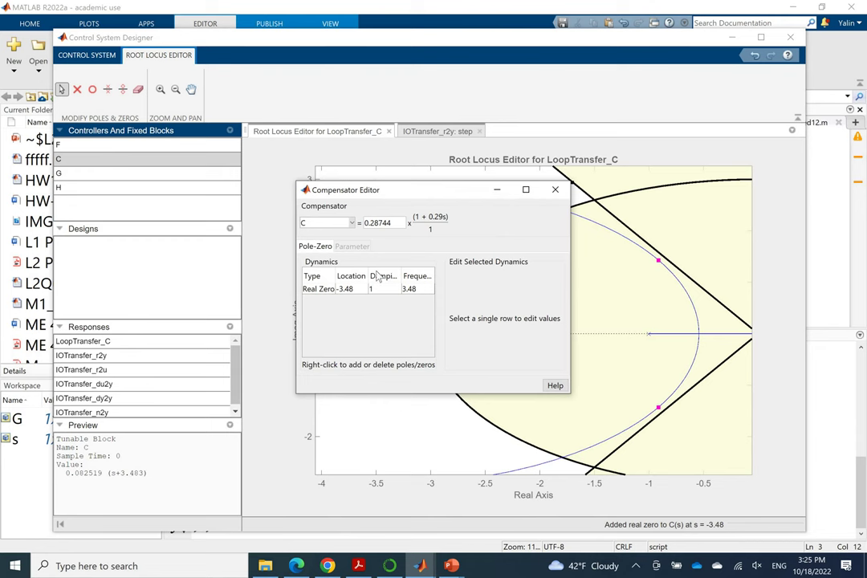
Change the real zero's location to -2.5 in the Compensator Editor, then close the editor
left_click(313, 293)
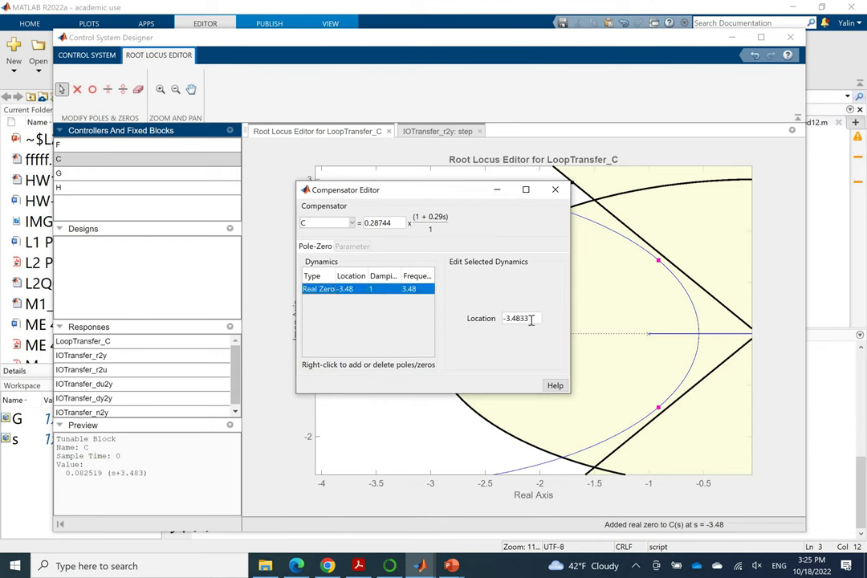
left_click(531, 320)
key("BackSpace")
key("BackSpace")
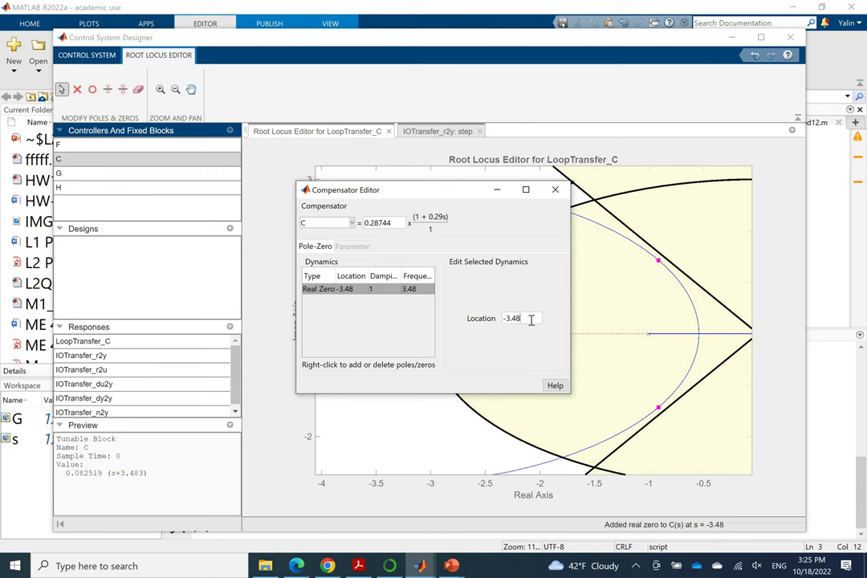
key("BackSpace")
key("BackSpace")
key("BackSpace")
key("BackSpace")
type("2.5")
left_click(556, 192)
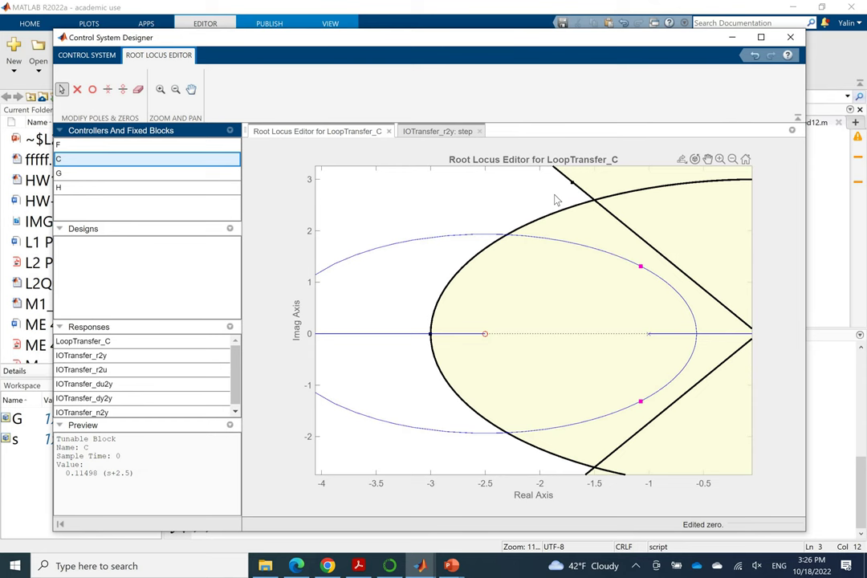
Place a real pole for C on the real axis at -3.39
left_click(78, 90)
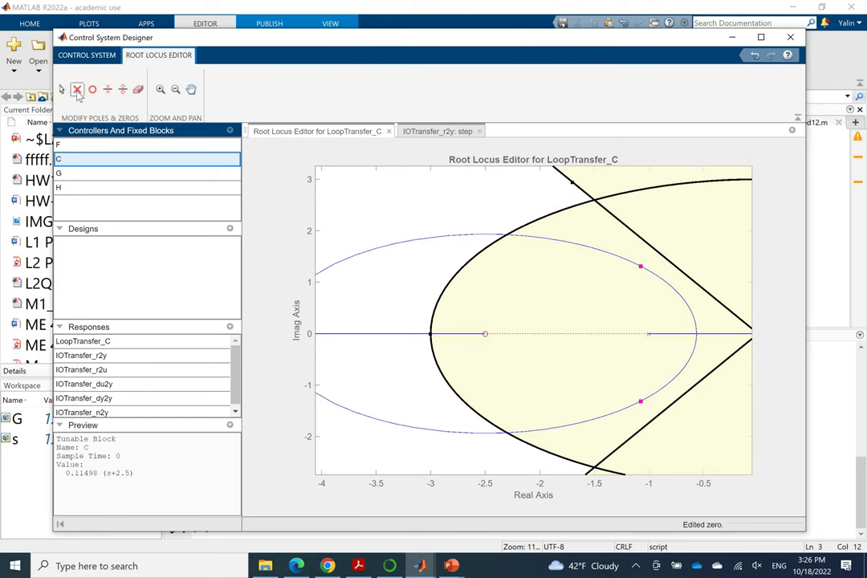
left_click(390, 338)
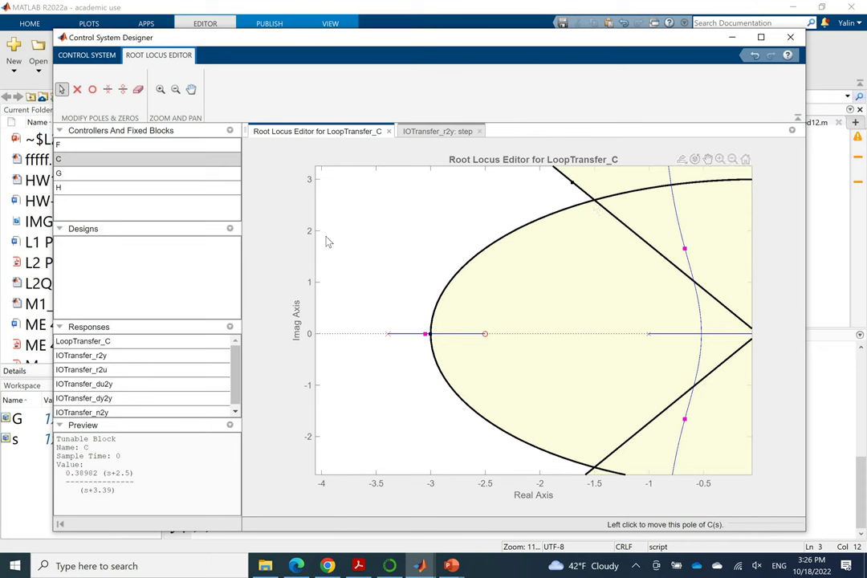
Drag C's real pole left to -4.522, giving C = 0.51998(s+2.5)/(s+4.522), and bring the area left of -4.5 into view
left_click_drag(388, 334, 334, 333)
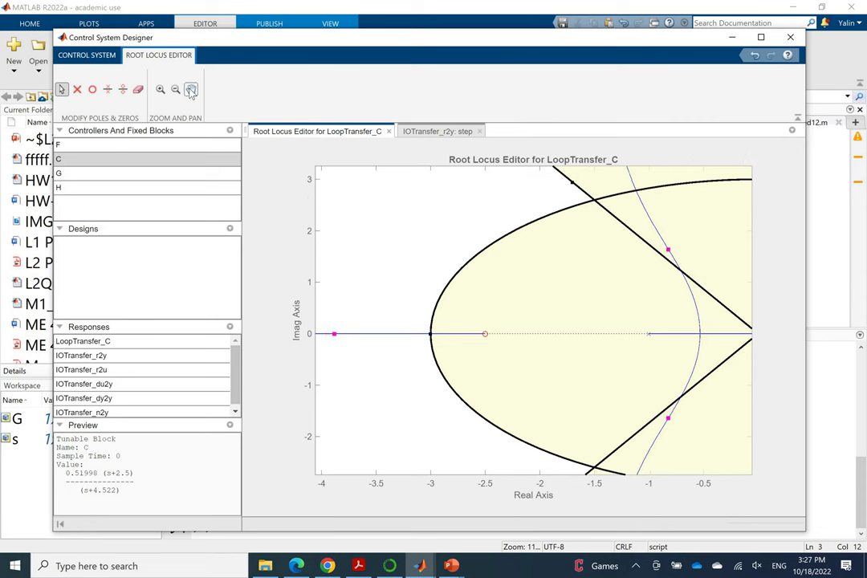
left_click(191, 89)
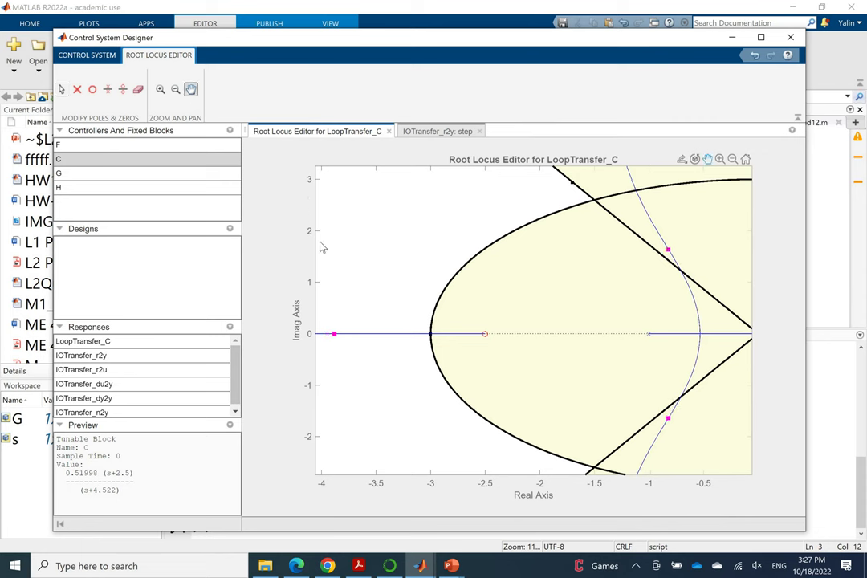
key("Escape")
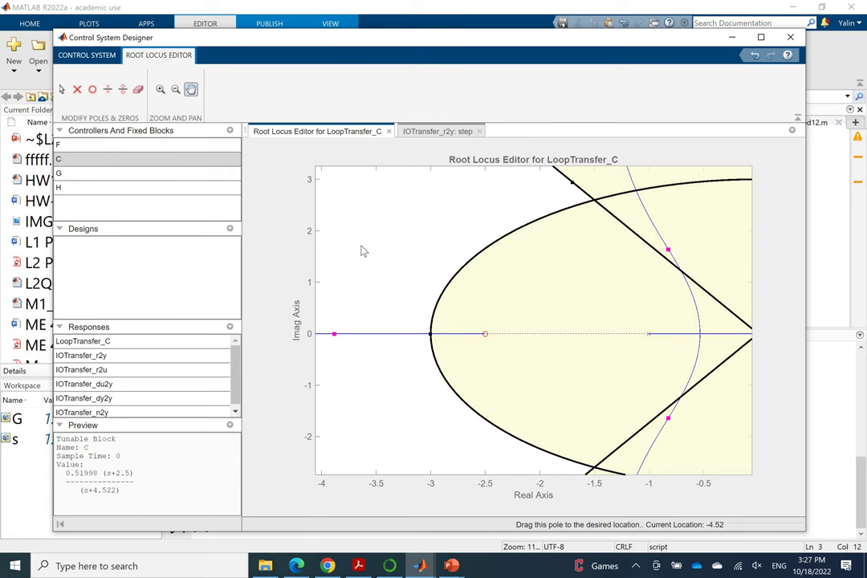
left_click_drag(360, 246, 434, 246)
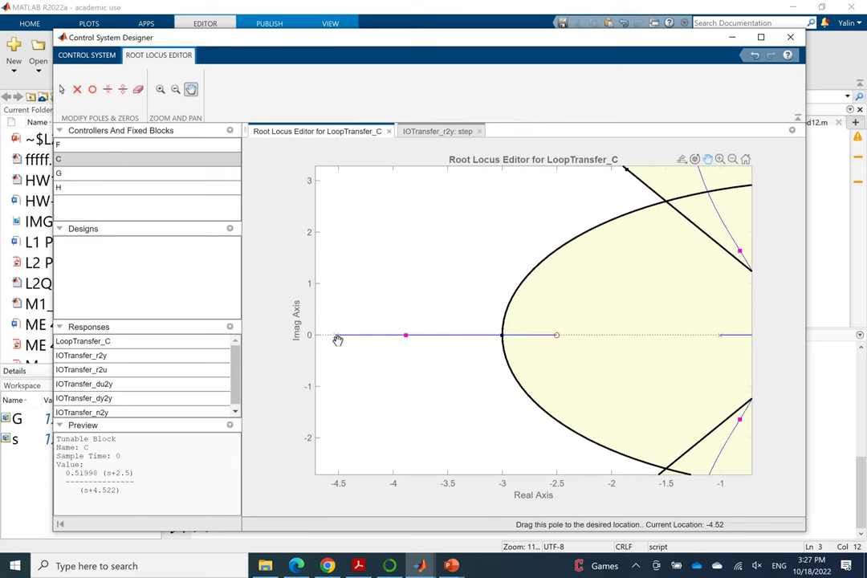
left_click_drag(342, 281, 373, 285)
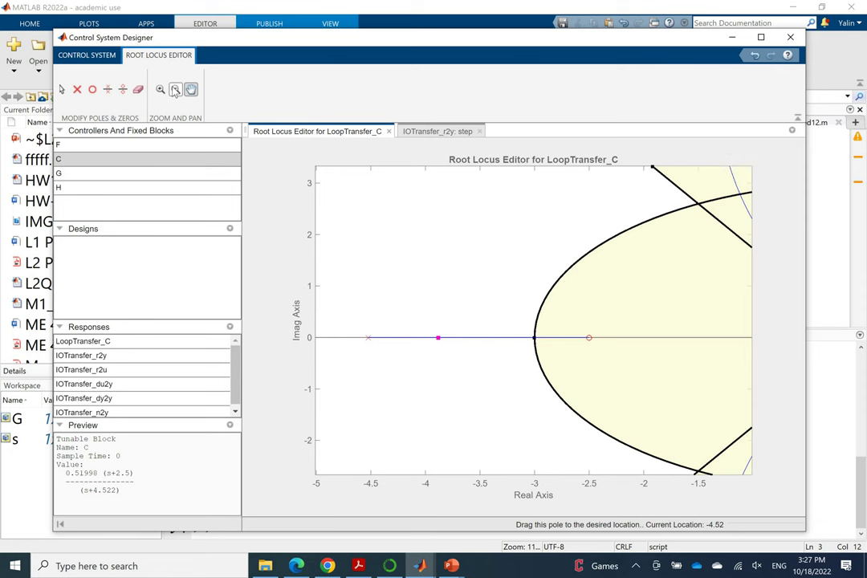
left_click(459, 291)
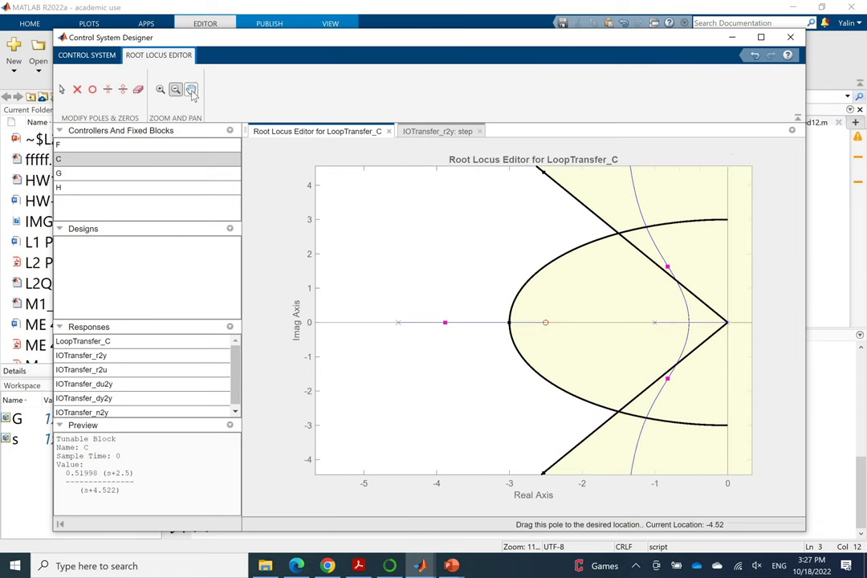
left_click(61, 89)
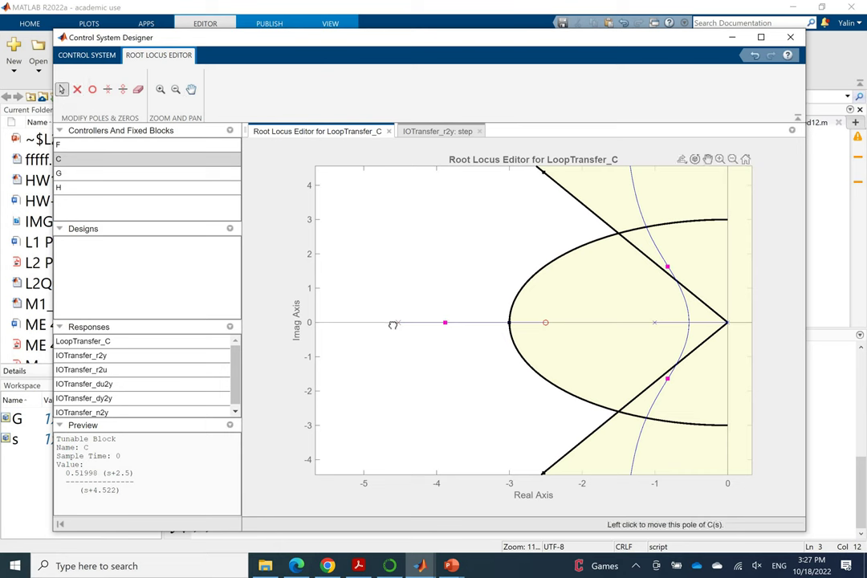
Slide C's real pole in stages from -4.522 past -5 to -6.418
left_click_drag(396, 323, 370, 328)
left_click_drag(367, 328, 287, 293)
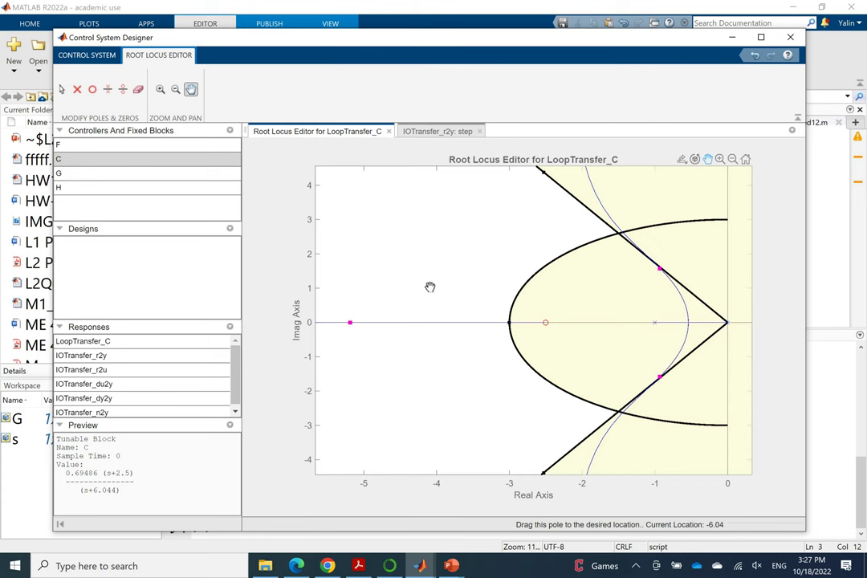
left_click_drag(462, 286, 510, 289)
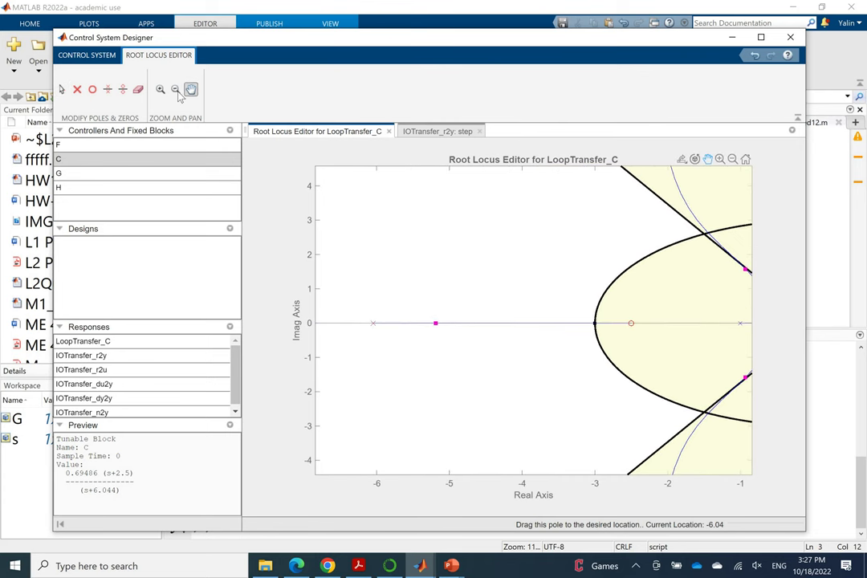
left_click(62, 89)
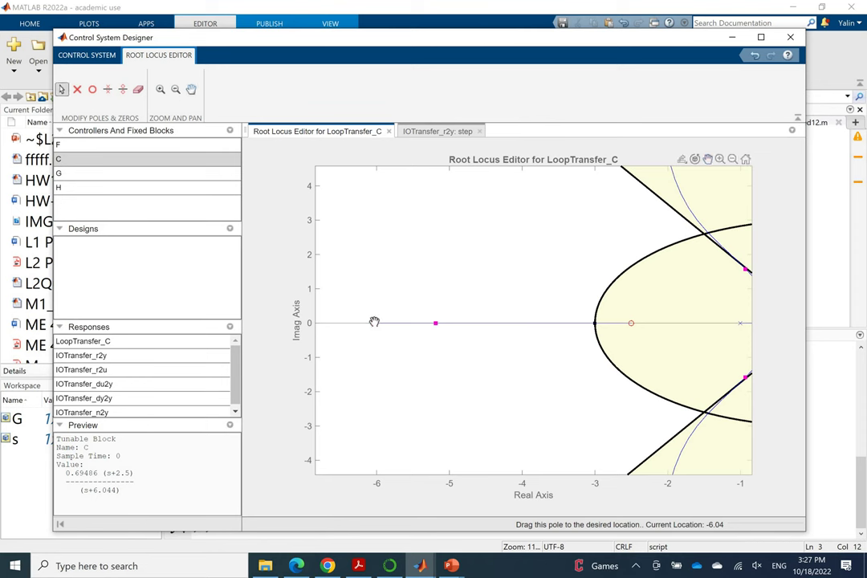
left_click_drag(365, 326, 346, 324)
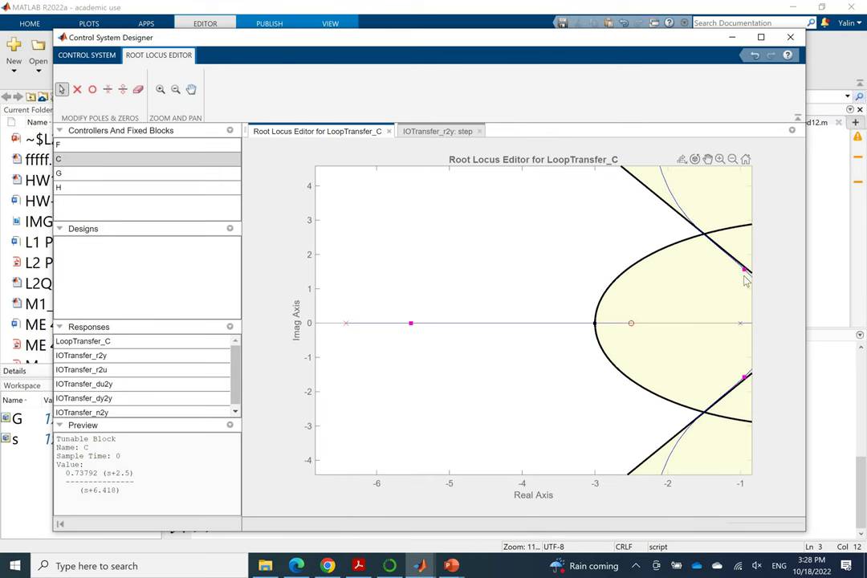
Drag the closed-loop pole to about -1.5 ± 2.6j, setting C's gain to 1.5701
left_click_drag(745, 271, 704, 234)
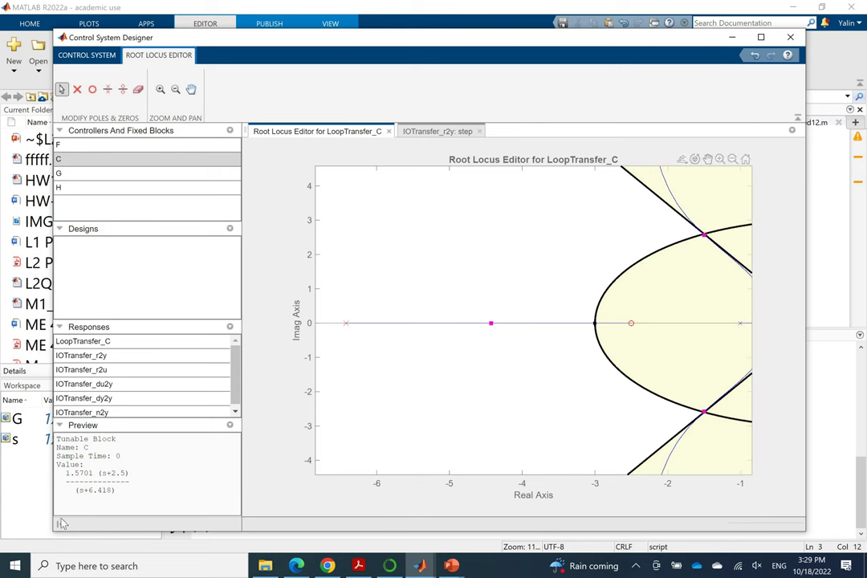
left_click(69, 476)
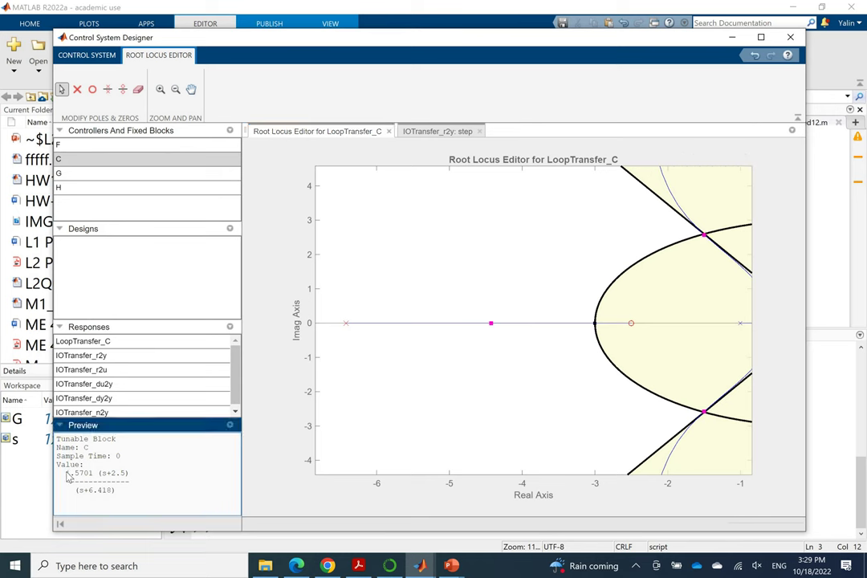